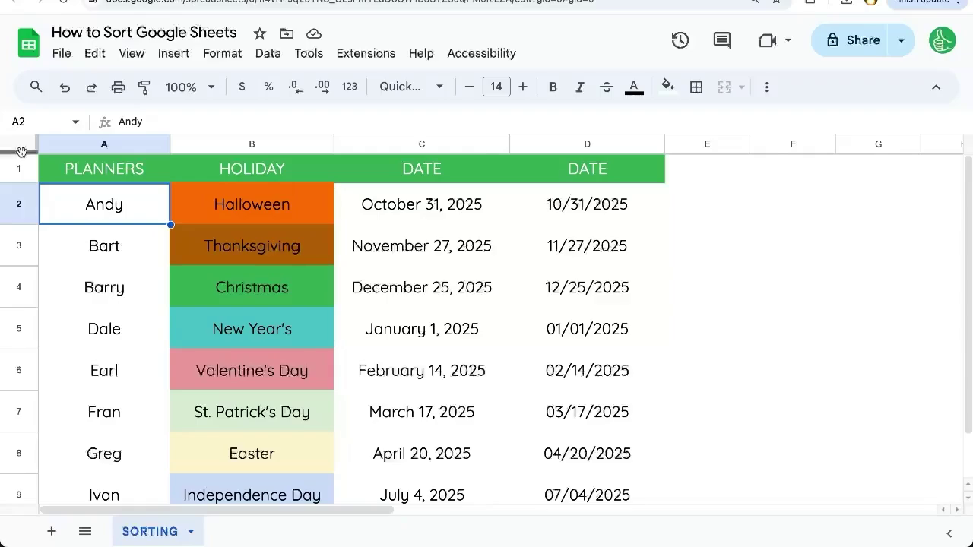
Freeze the first row so the column headers stay out of the sorting.
drag(22, 152, 26, 184)
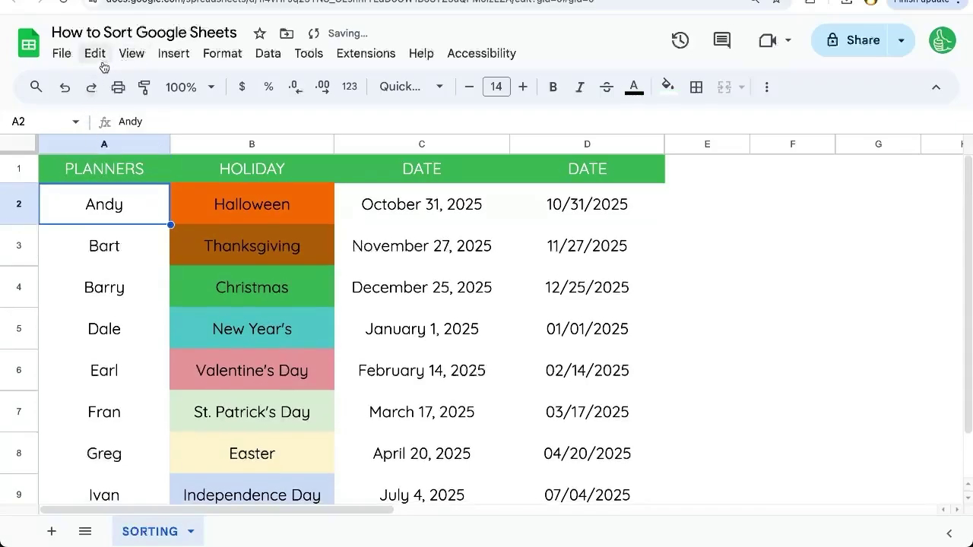
click(131, 53)
mouse_move(187, 118)
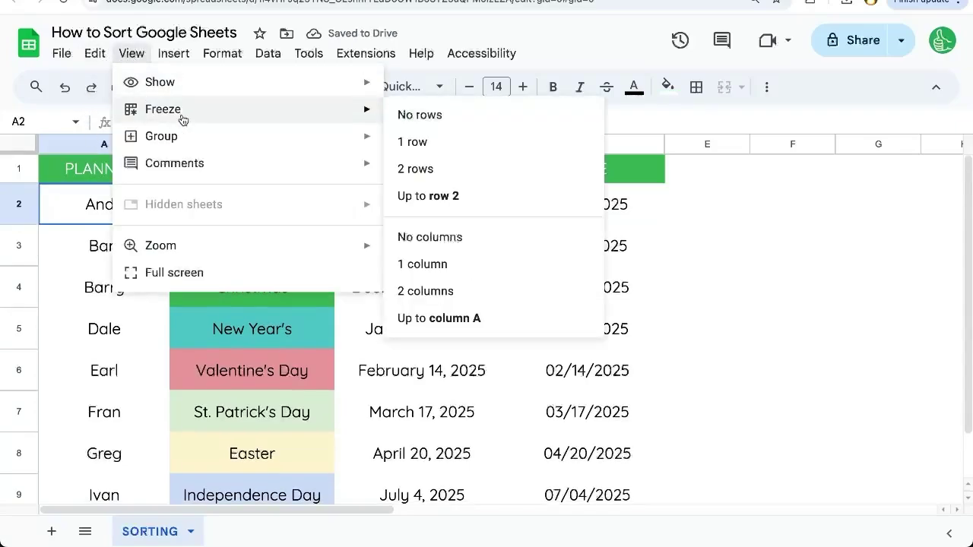
click(409, 143)
click(397, 200)
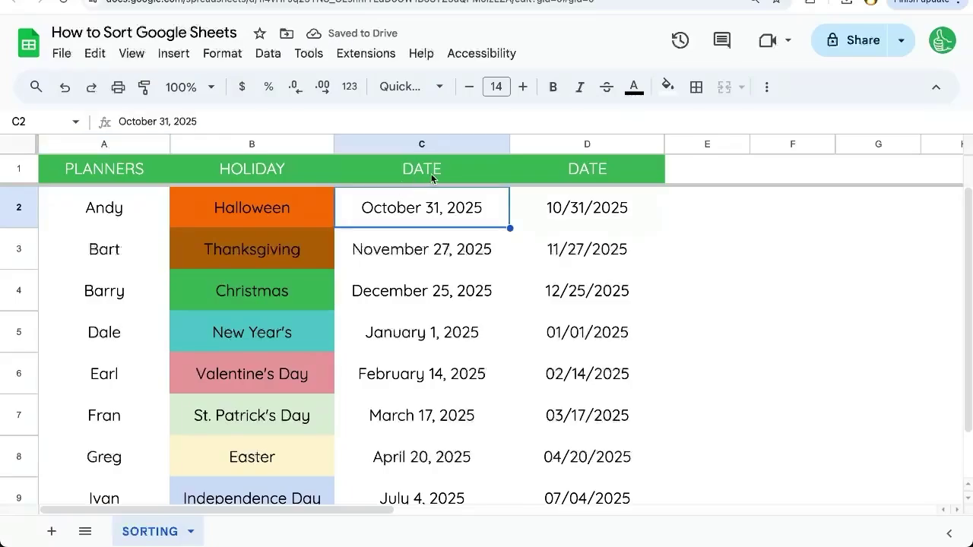
drag(108, 170, 498, 167)
click(422, 205)
Try sorting the whole sheet by the PLANNERS column from A to Z, and undo the sort.
click(148, 141)
click(157, 143)
scroll(235, 346, down, 2)
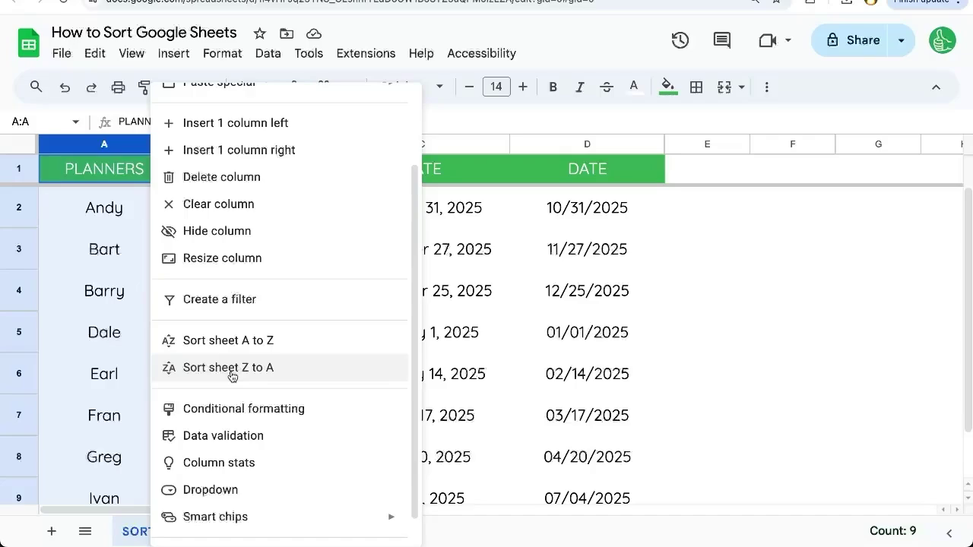
scroll(232, 376, up, 2)
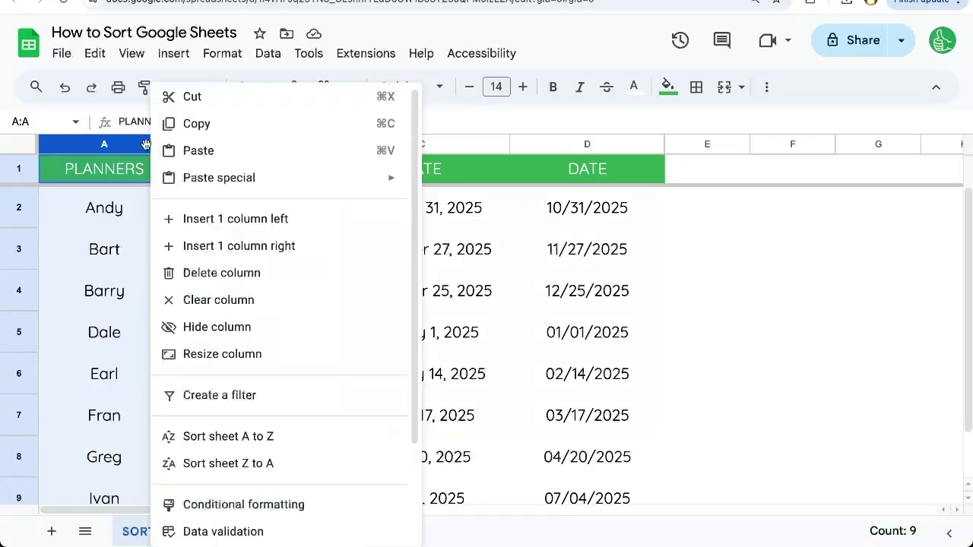
click(233, 438)
click(111, 208)
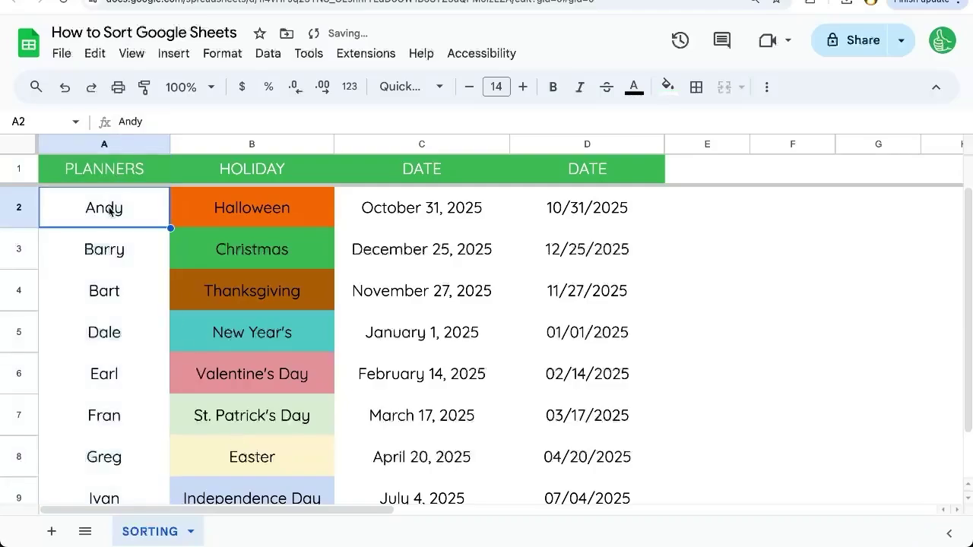
drag(111, 211, 129, 487)
drag(141, 220, 532, 456)
click(139, 220)
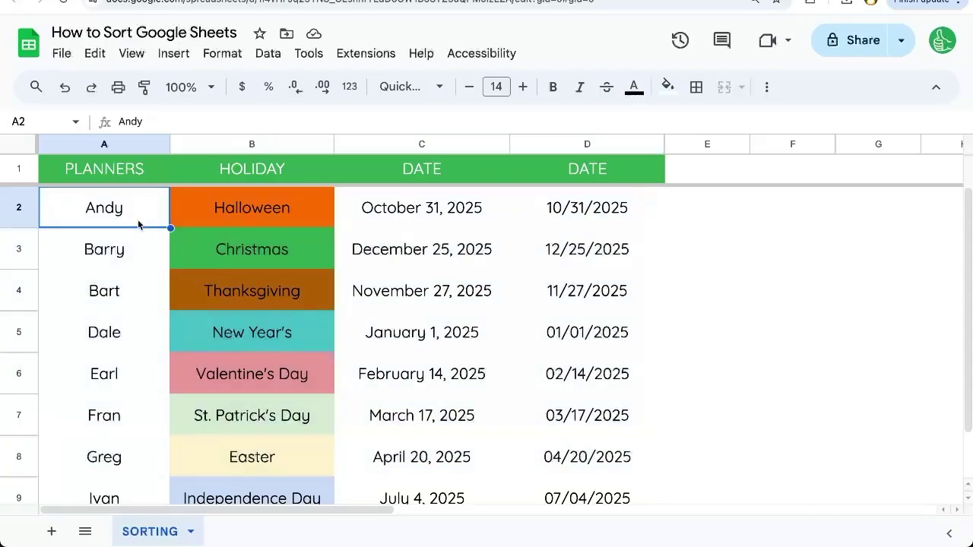
key(ctrl+z)
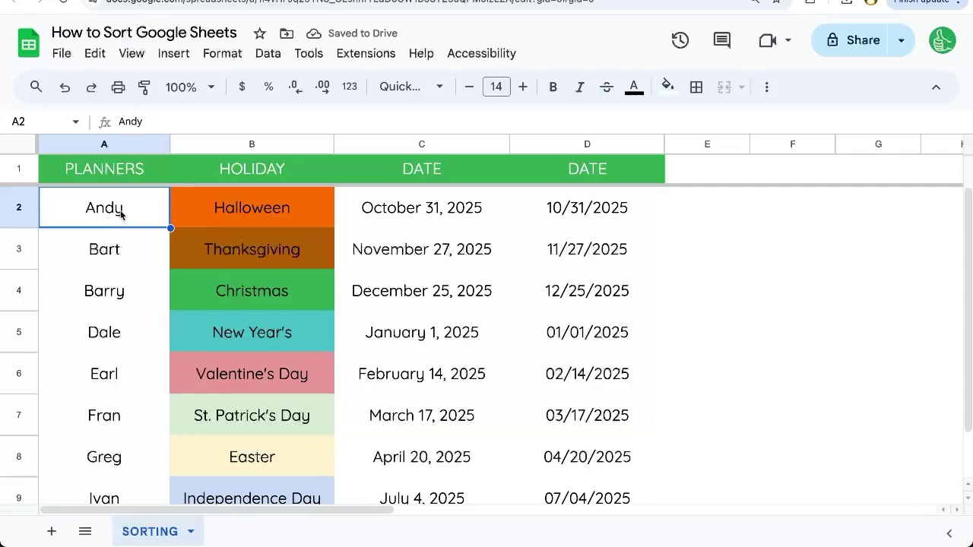
Sort only the PLANNERS column as a range from Z to A, leaving the other columns out of the sort.
click(116, 144)
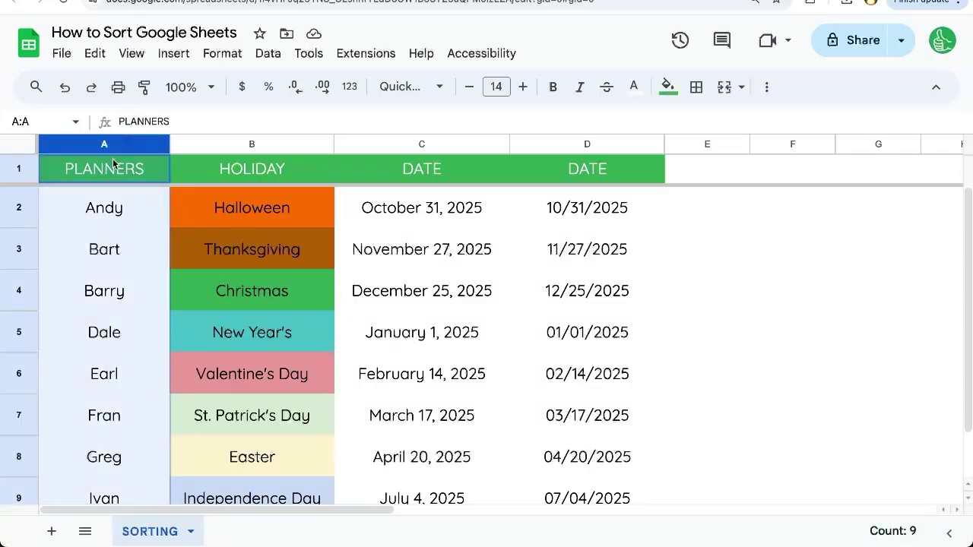
click(267, 55)
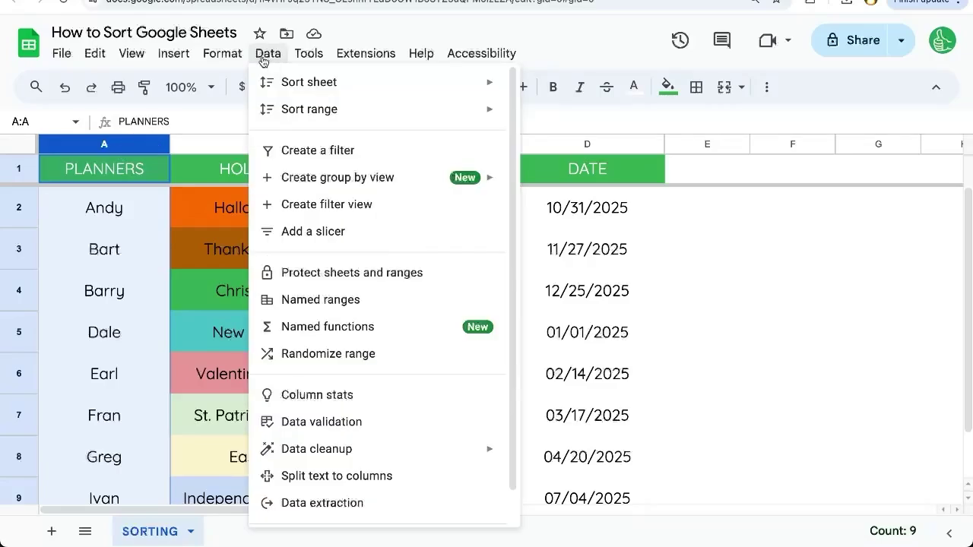
mouse_move(301, 114)
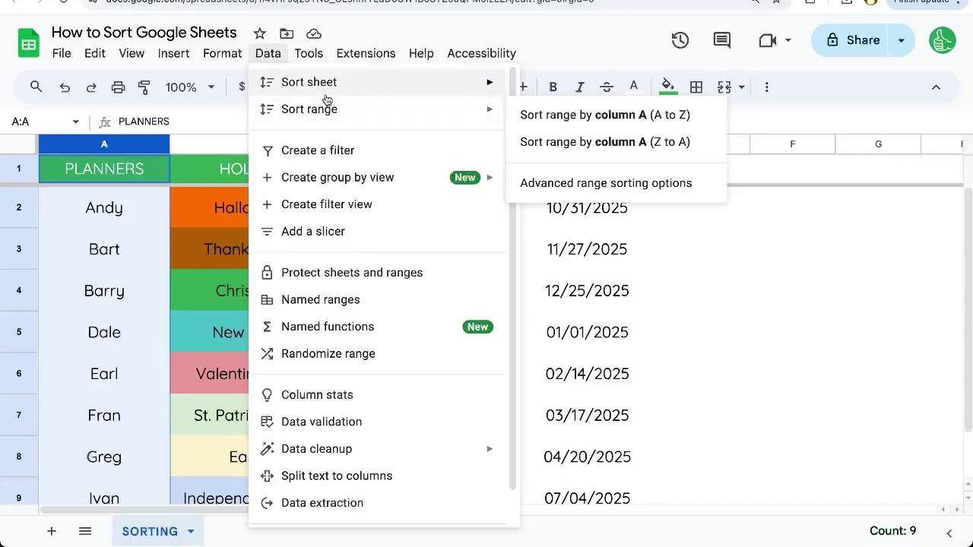
mouse_move(329, 88)
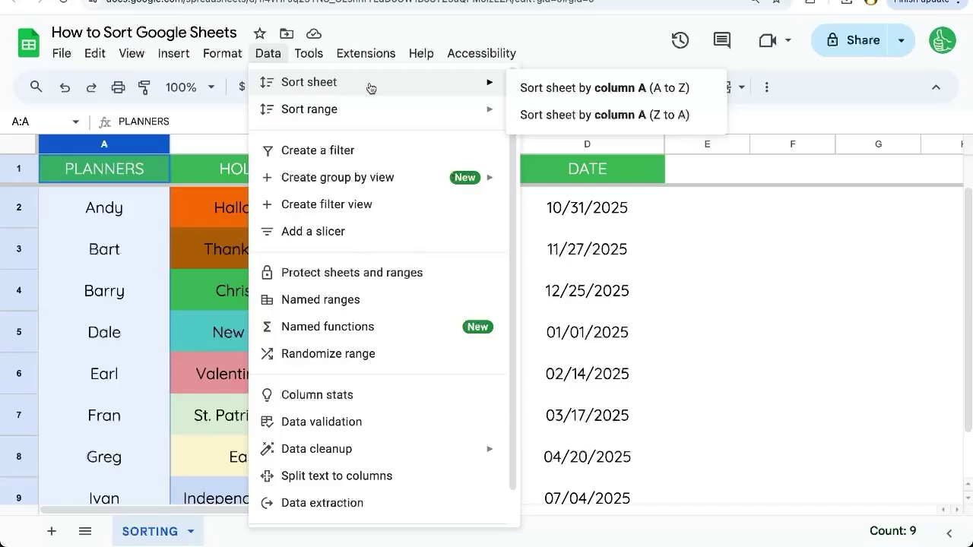
mouse_move(373, 113)
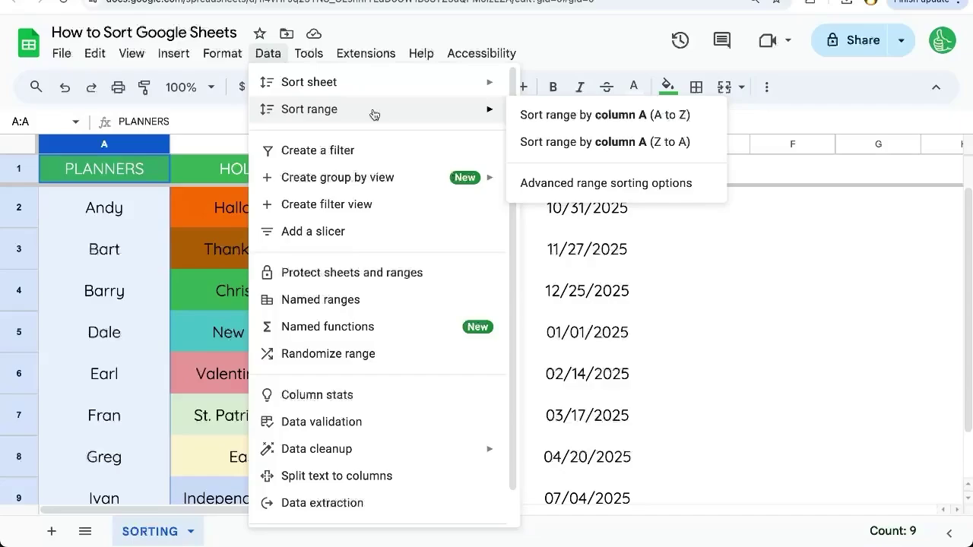
click(660, 149)
Compare the range sorting options for columns A and B when the selection starts from column A and from column B.
drag(124, 144, 245, 144)
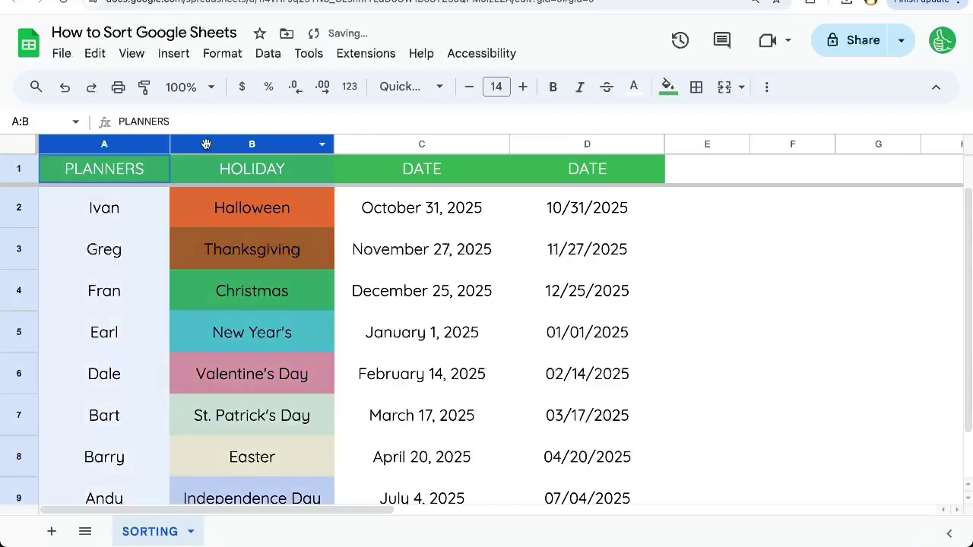
click(267, 53)
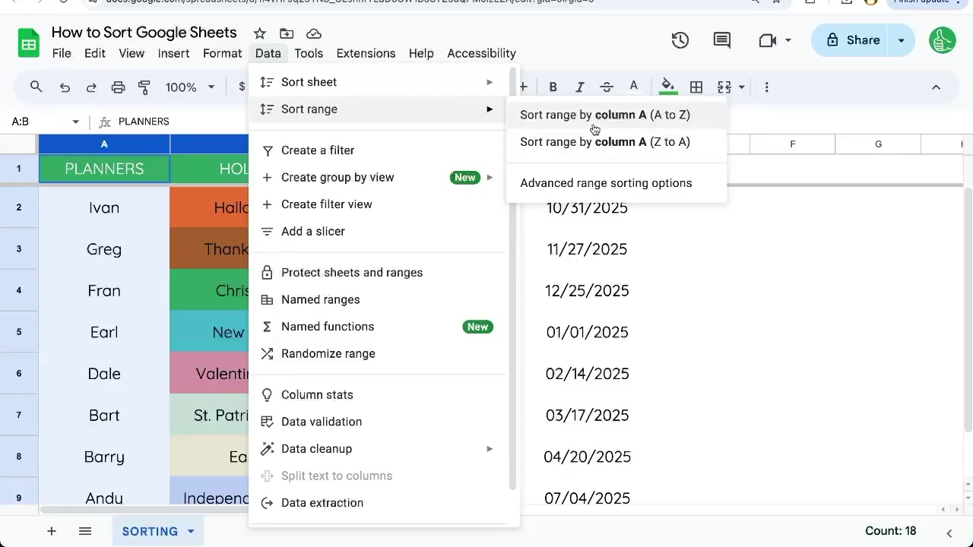
click(148, 184)
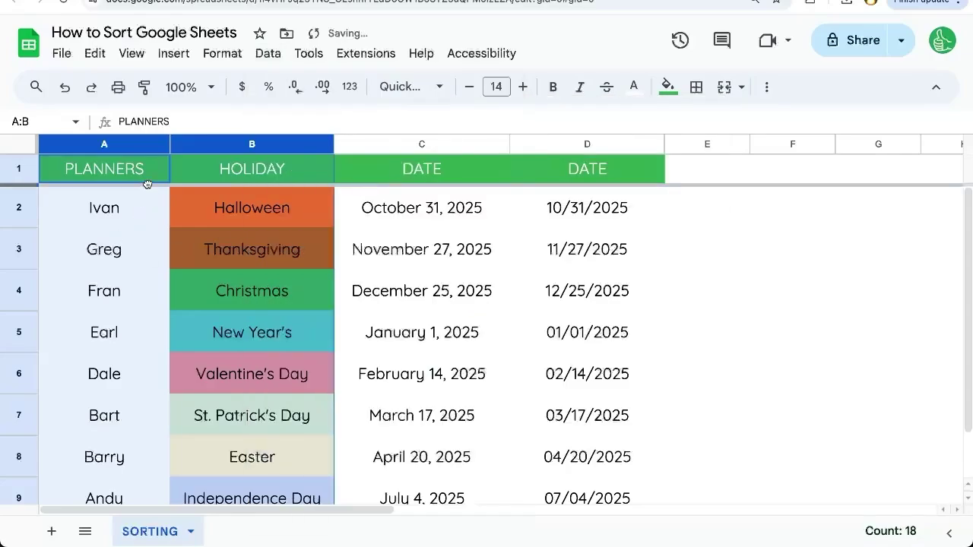
click(137, 163)
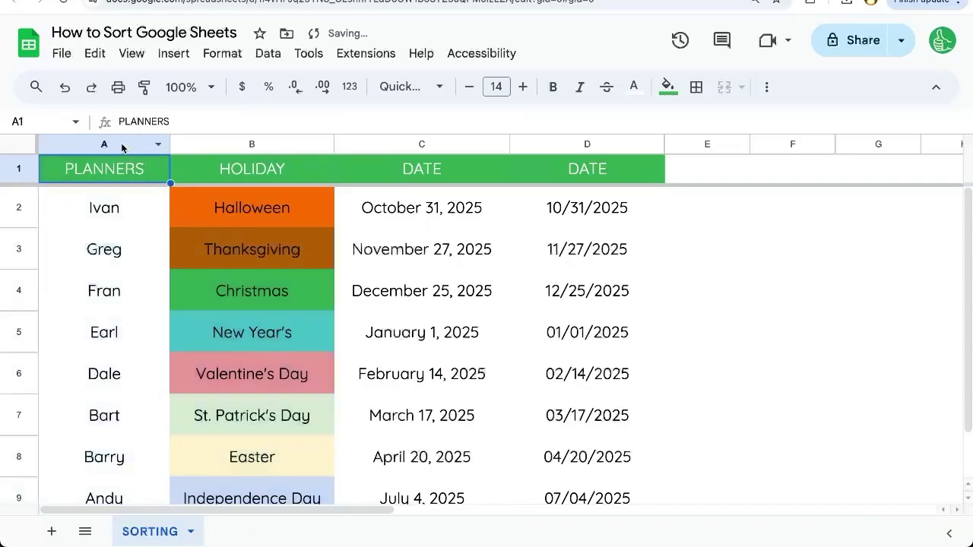
click(239, 145)
shift+click(137, 148)
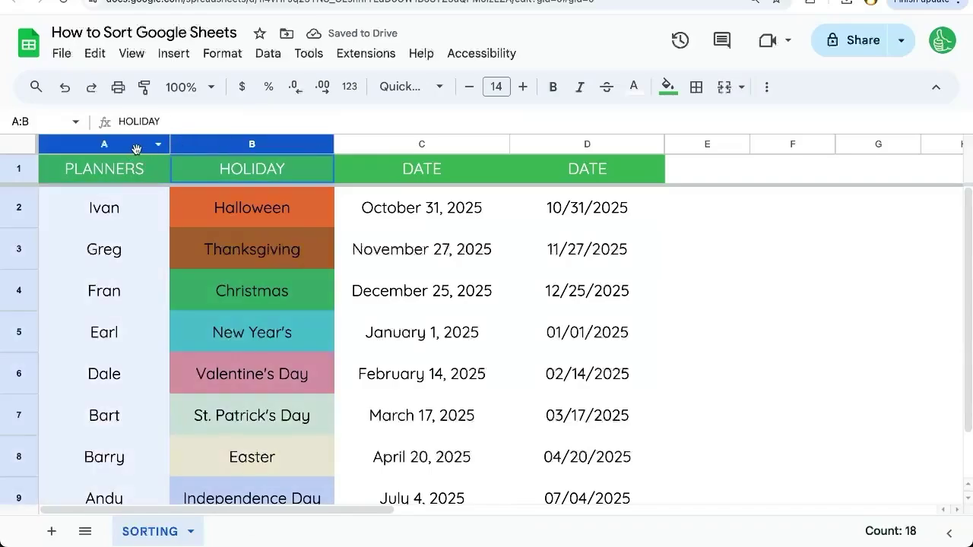
click(269, 55)
mouse_move(295, 111)
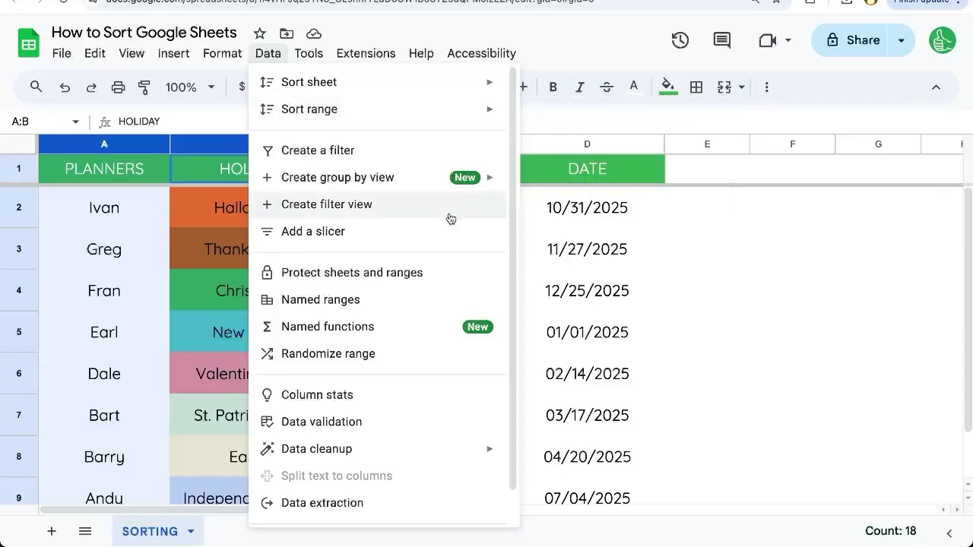
key(Escape)
Select the HOLIDAY column alone and with its neighbouring DATE column, and look at the HOLIDAY column's sorting options.
click(271, 173)
click(255, 144)
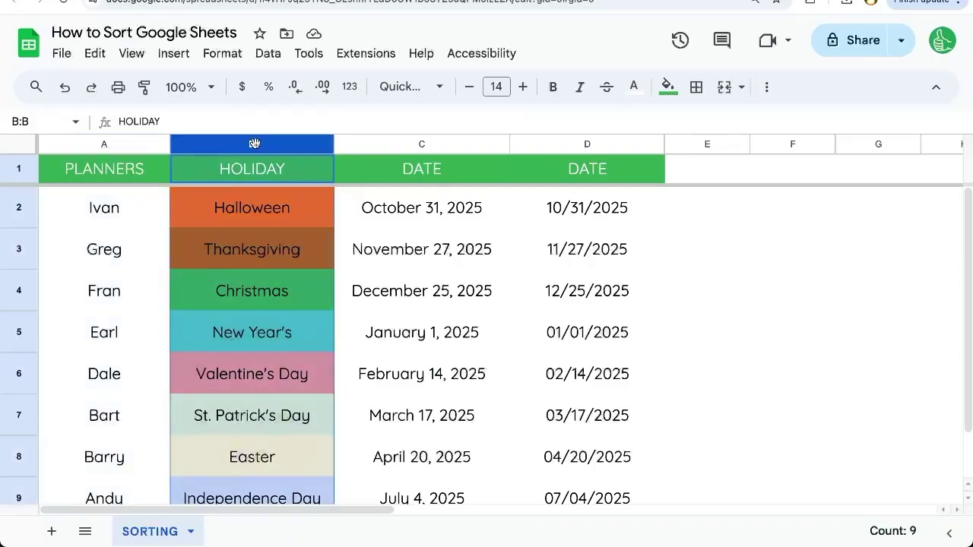
click(422, 144)
shift+click(294, 144)
click(278, 144)
click(322, 144)
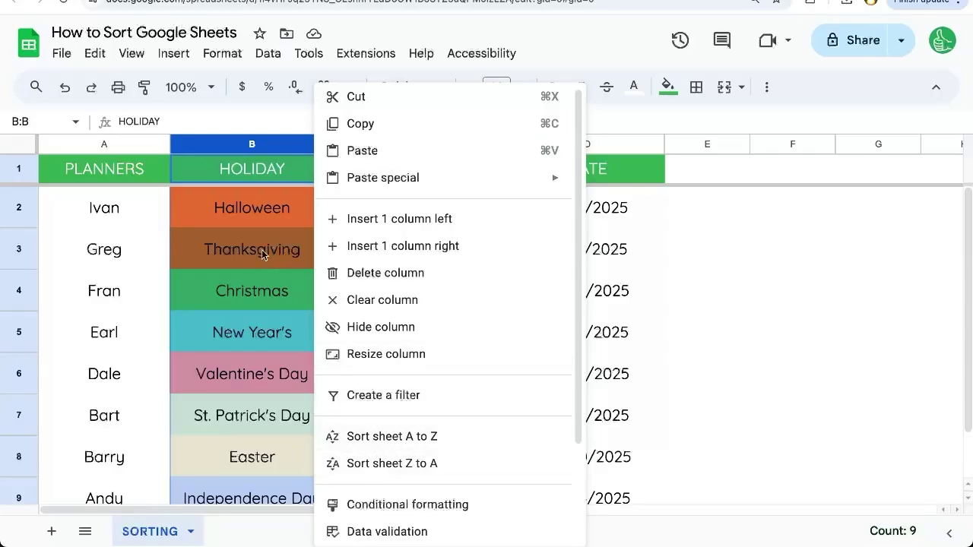
click(265, 253)
Sort the whole sheet from A to Z by the numeric dates in column D.
click(605, 235)
click(624, 205)
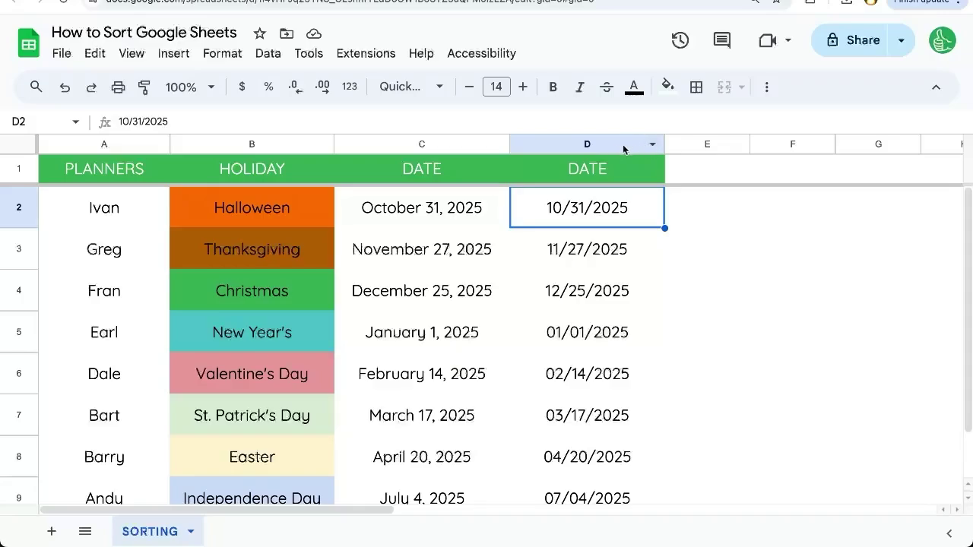
click(587, 259)
click(581, 299)
click(579, 342)
click(578, 373)
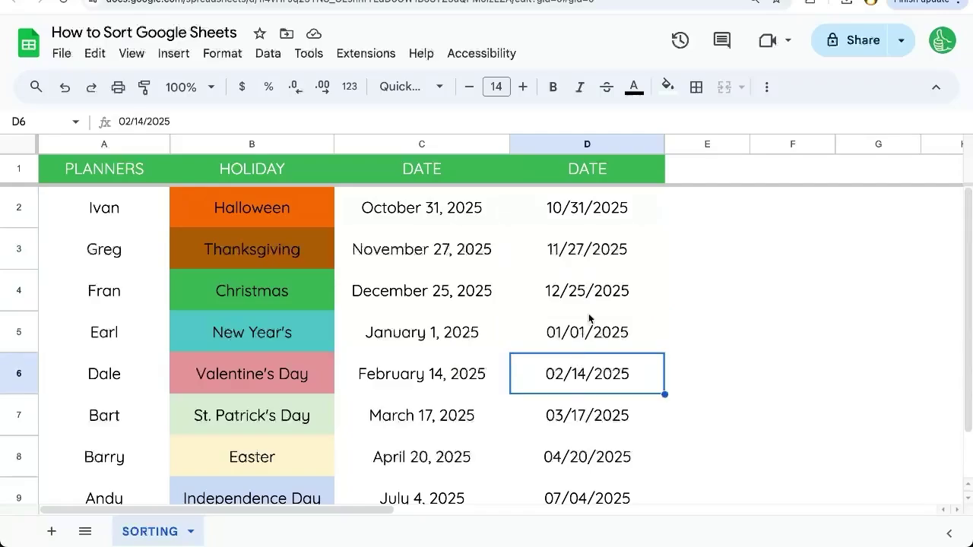
click(643, 138)
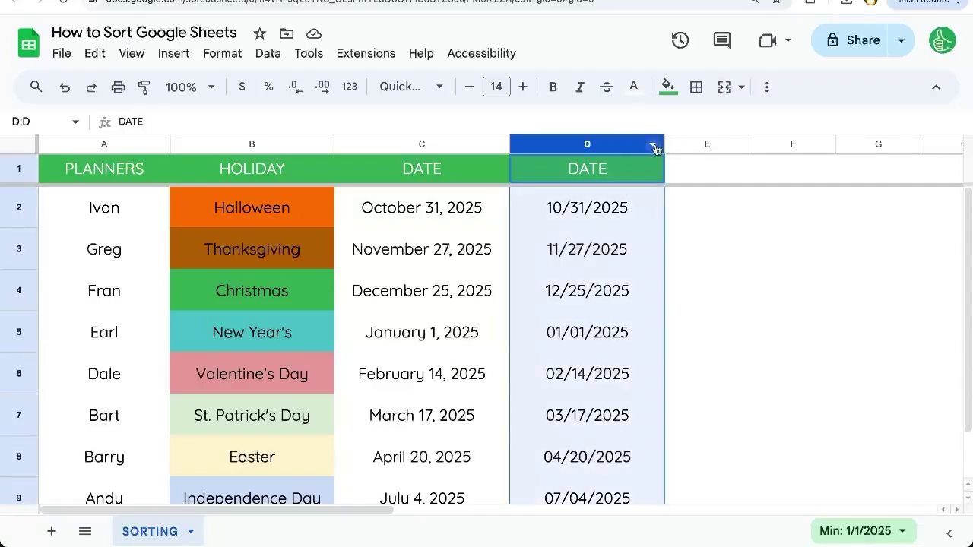
right_click(652, 144)
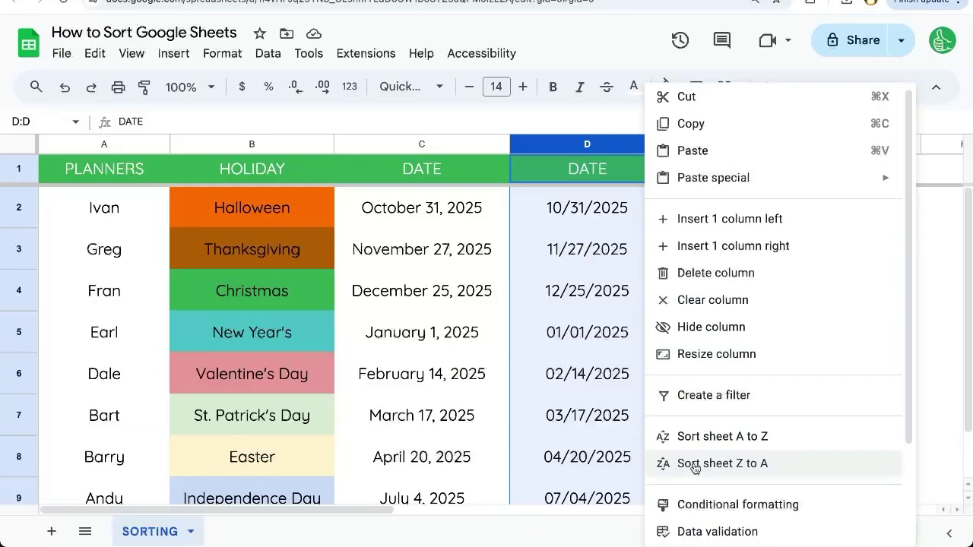
click(707, 442)
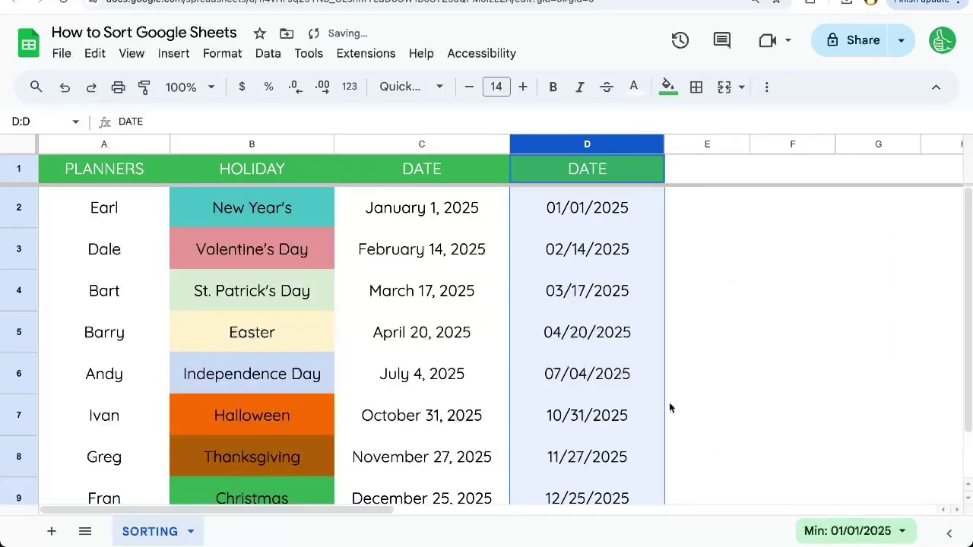
Check the dates in D2 and D3 in their calendar pickers, and review the order of the dates in column D.
click(517, 208)
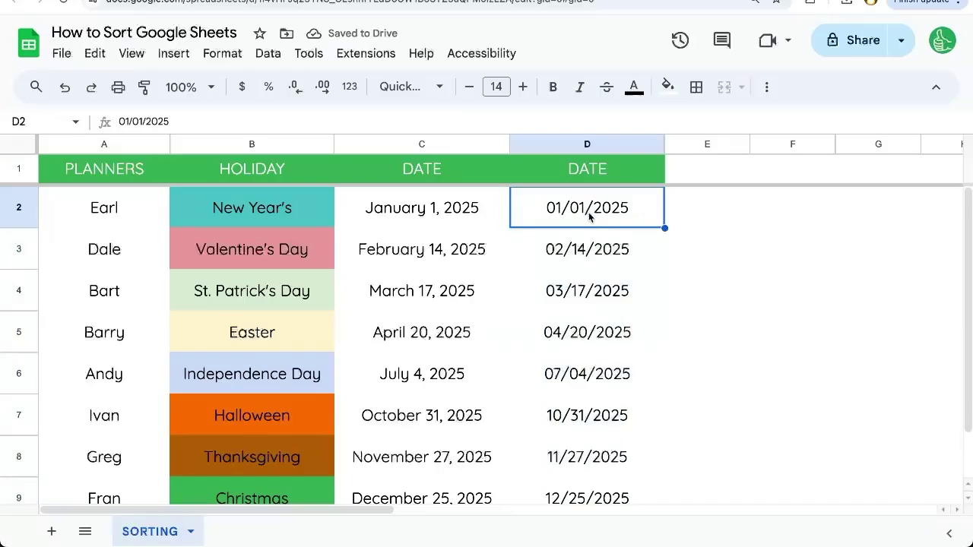
double_click(567, 218)
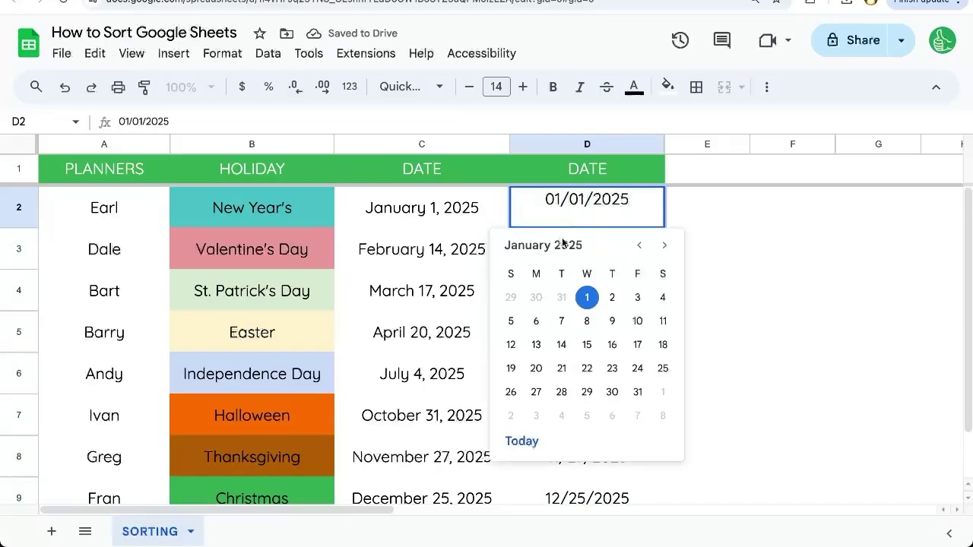
click(505, 212)
click(591, 259)
double_click(592, 259)
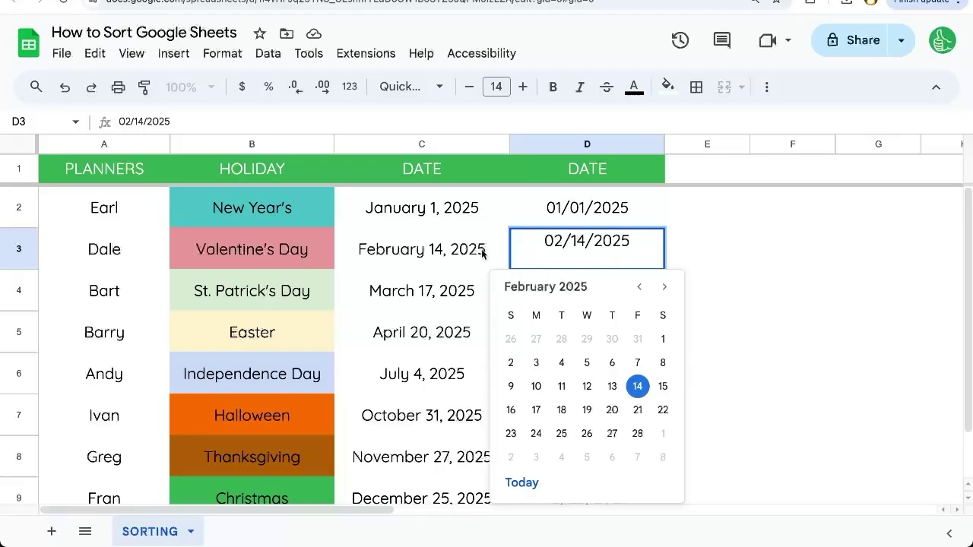
click(480, 253)
click(595, 216)
drag(596, 216, 604, 487)
Sort the whole sheet by the HOLIDAY column from A to Z.
click(310, 145)
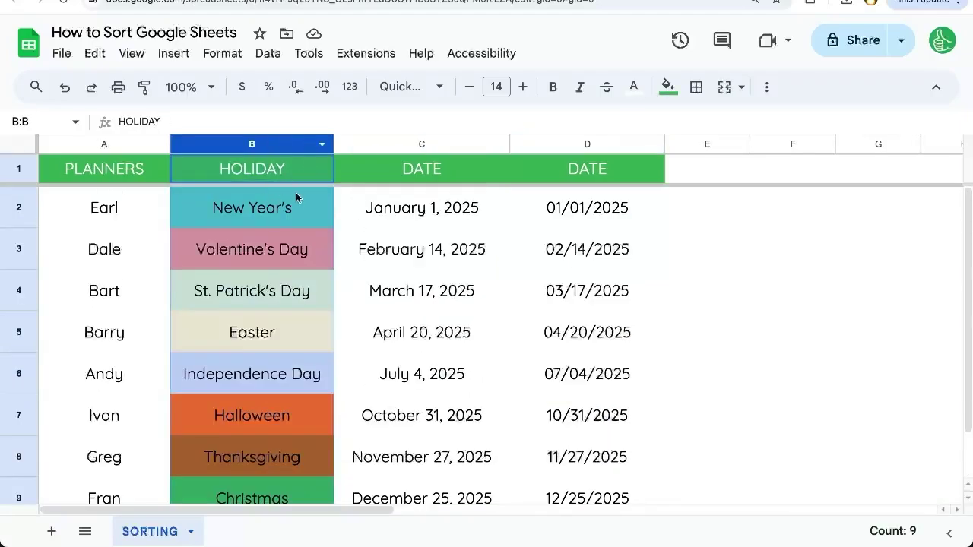
click(268, 53)
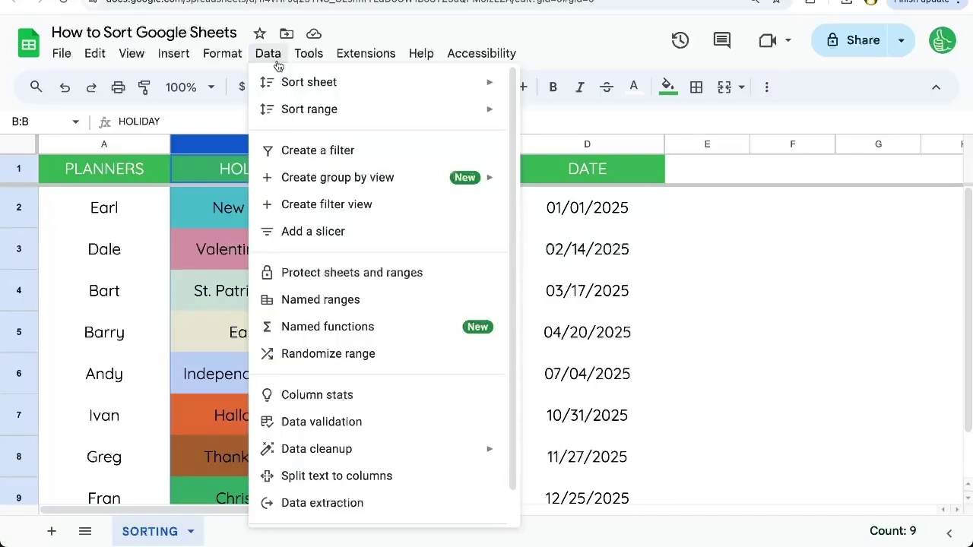
mouse_move(298, 80)
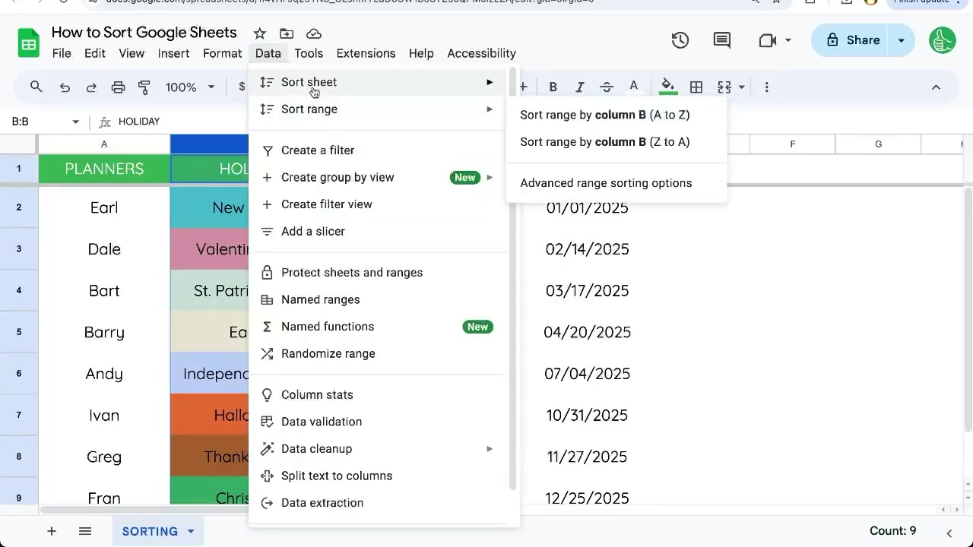
click(646, 89)
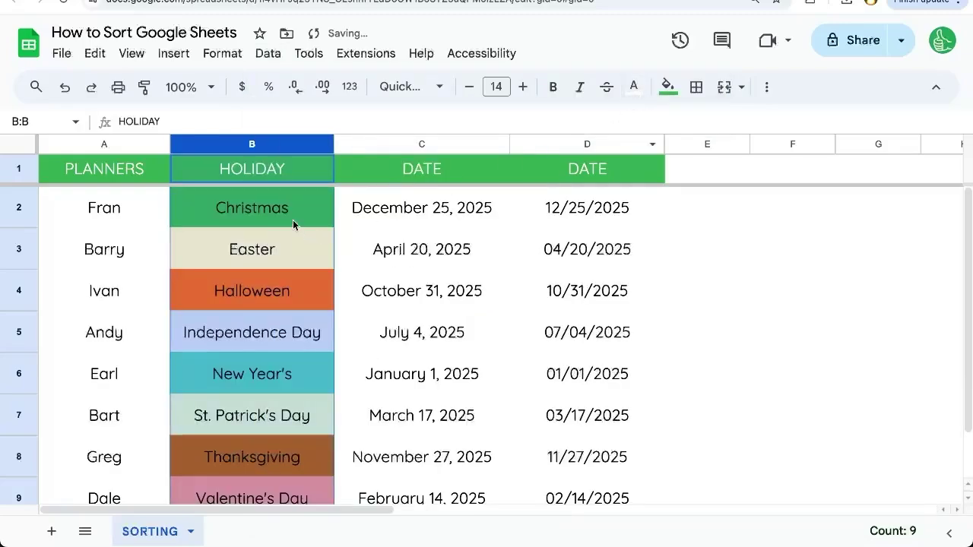
drag(293, 219, 275, 455)
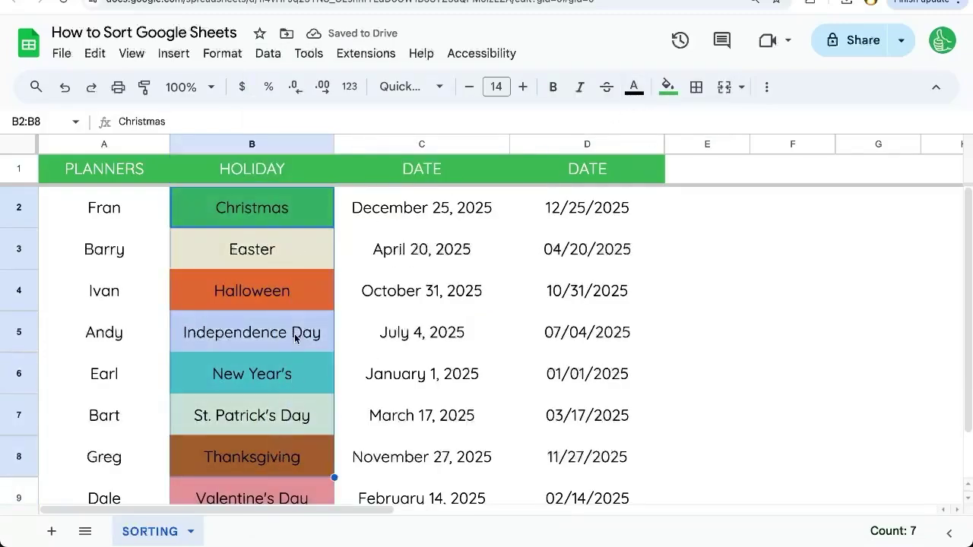
Set up an advanced range sort for columns A and B with a header row, sorting by PLANNERS from A to Z.
drag(252, 144, 105, 144)
click(268, 53)
mouse_move(283, 109)
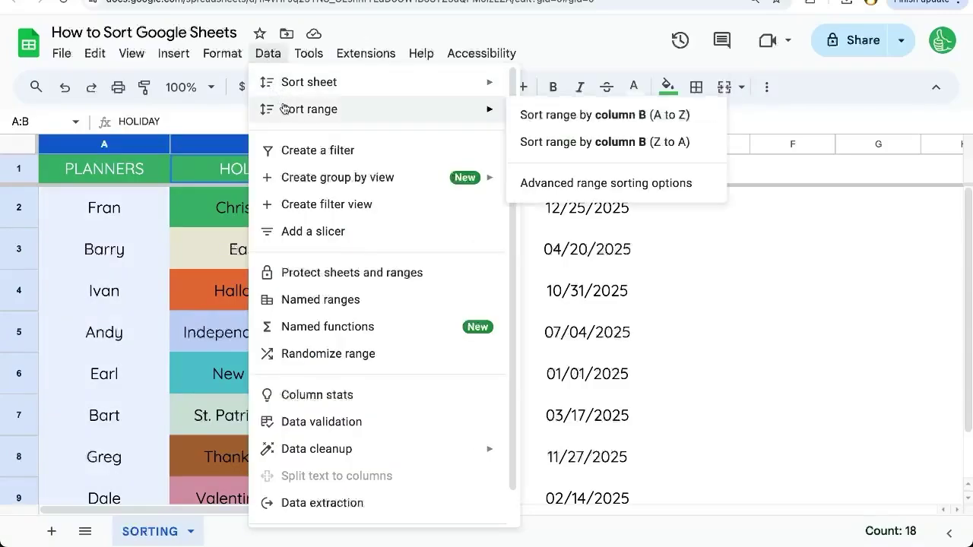
click(596, 189)
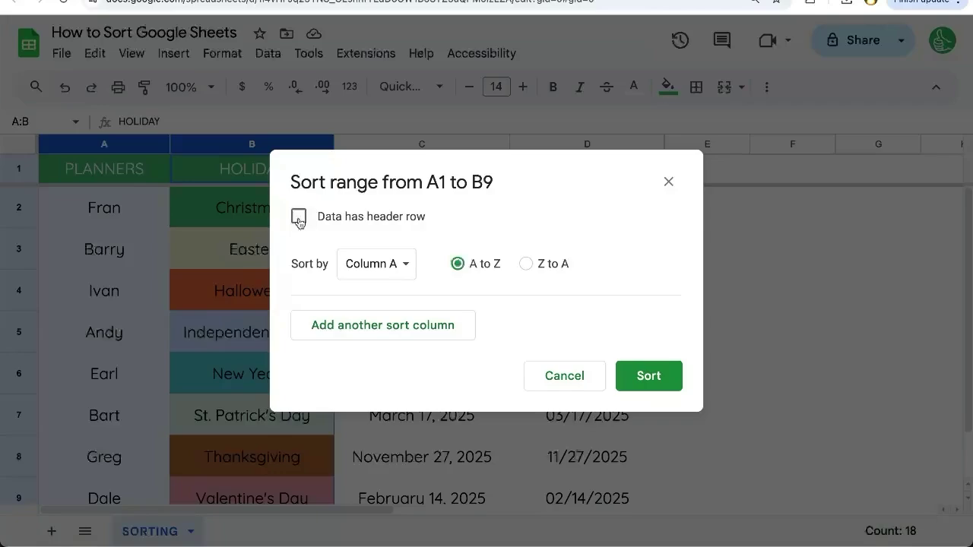
click(372, 266)
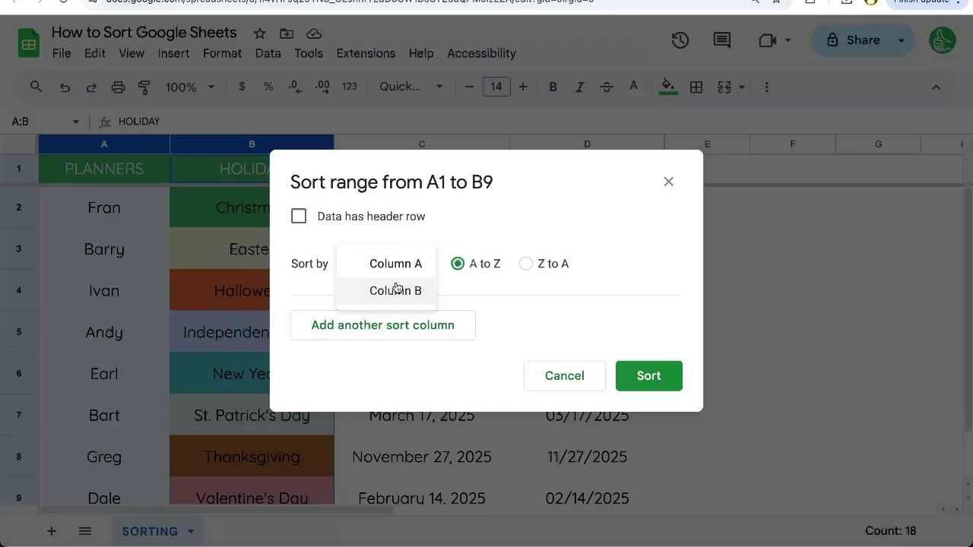
click(299, 217)
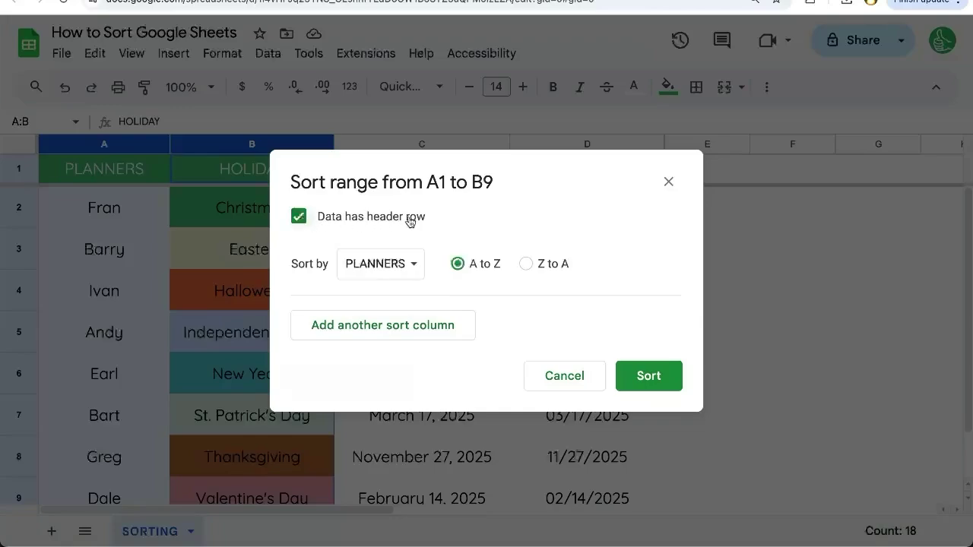
click(373, 267)
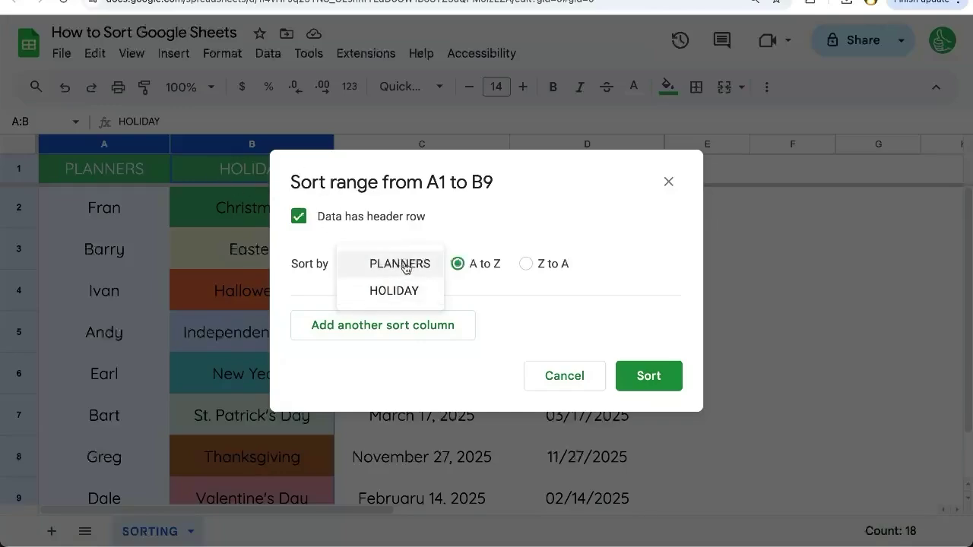
Add HOLIDAY as a second sort column from Z to A and sort the range.
click(372, 324)
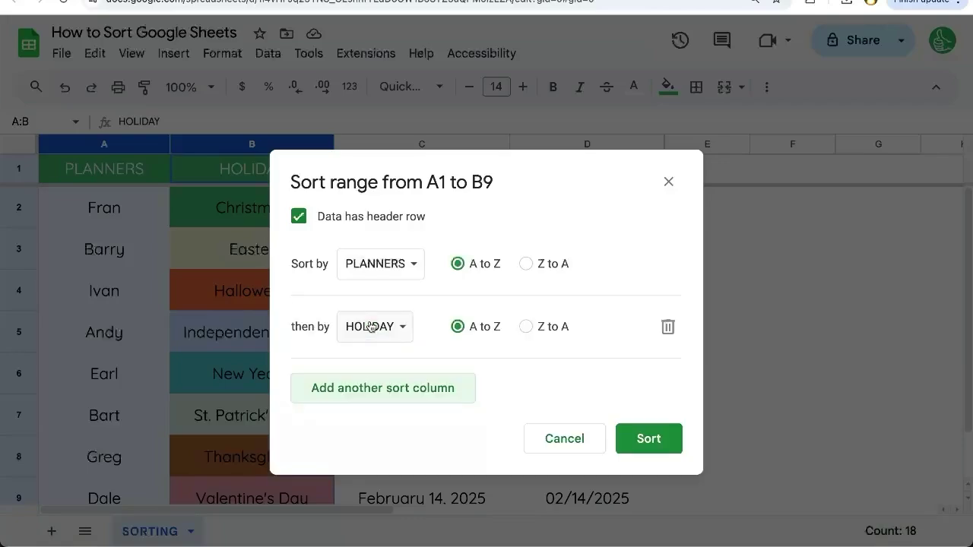
click(378, 340)
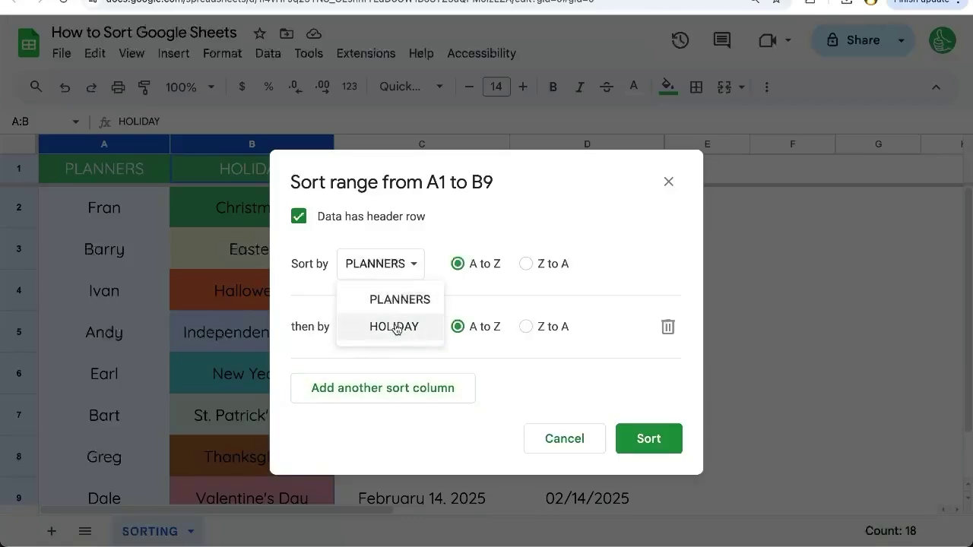
click(396, 328)
click(527, 327)
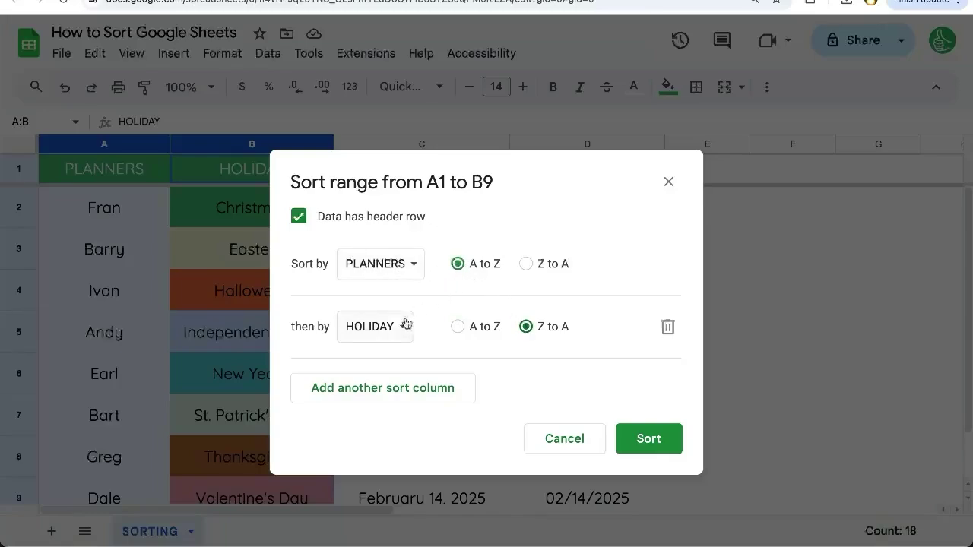
click(648, 438)
Check the sorted planners and holidays against the dates beside them, and undo the range sort.
drag(191, 208, 218, 372)
click(128, 251)
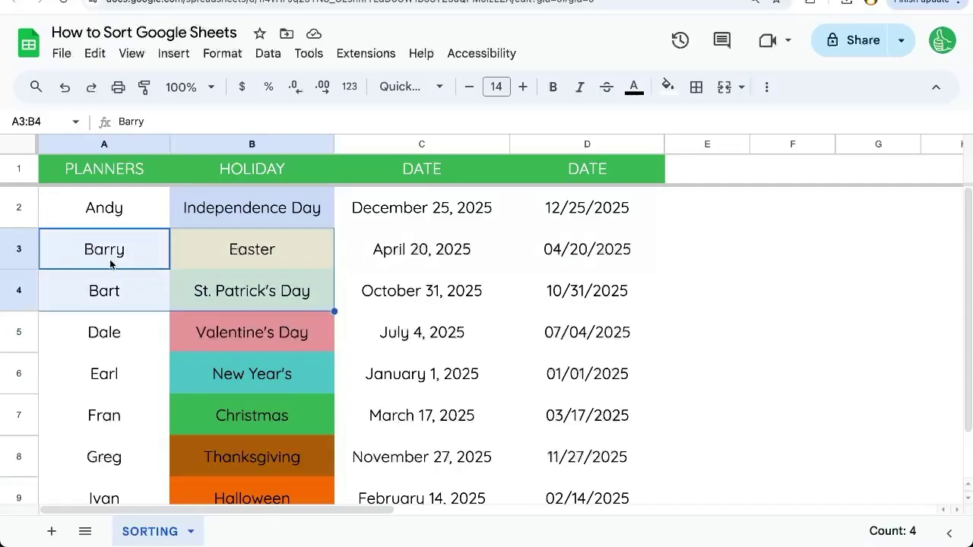
click(243, 268)
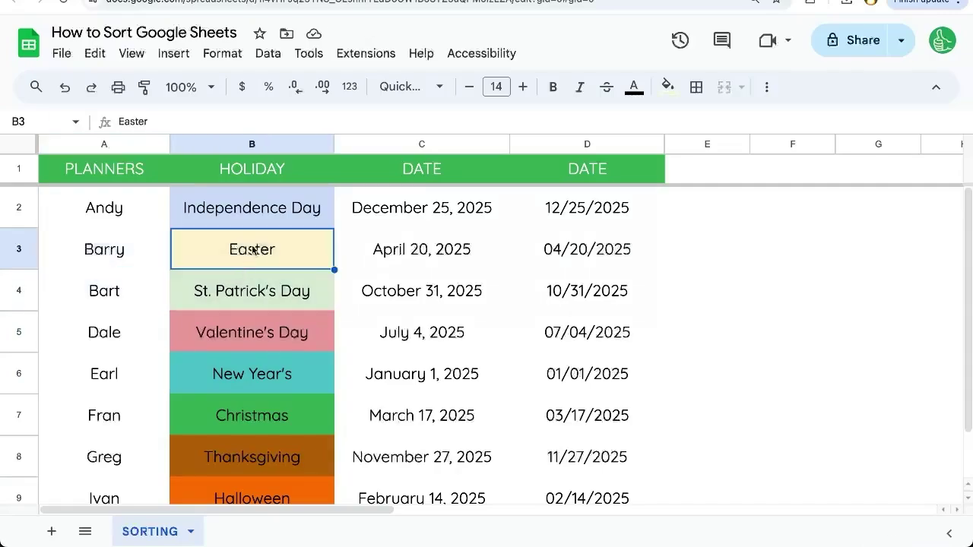
drag(256, 251, 252, 297)
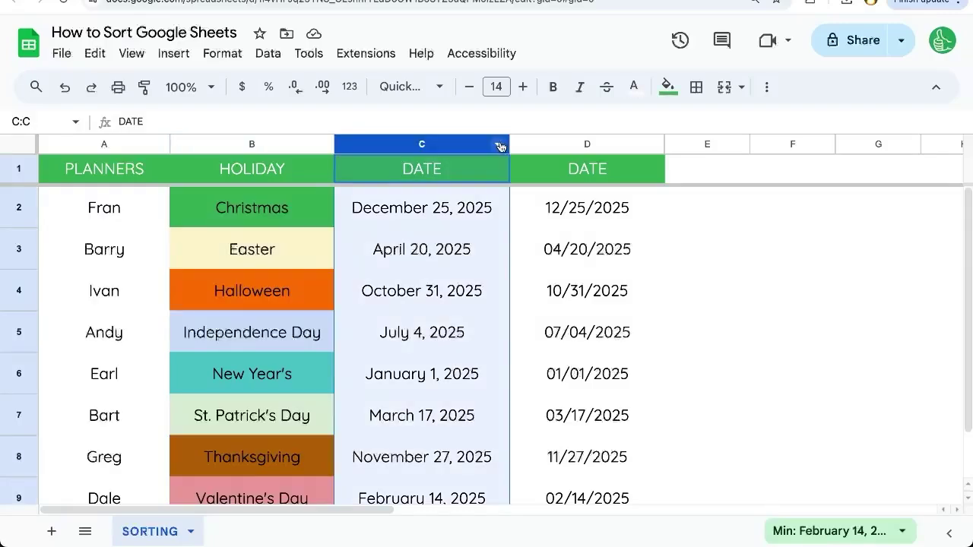
Sort the whole sheet by the numeric dates in column D from A to Z, and review the reordered rows.
right_click(499, 145)
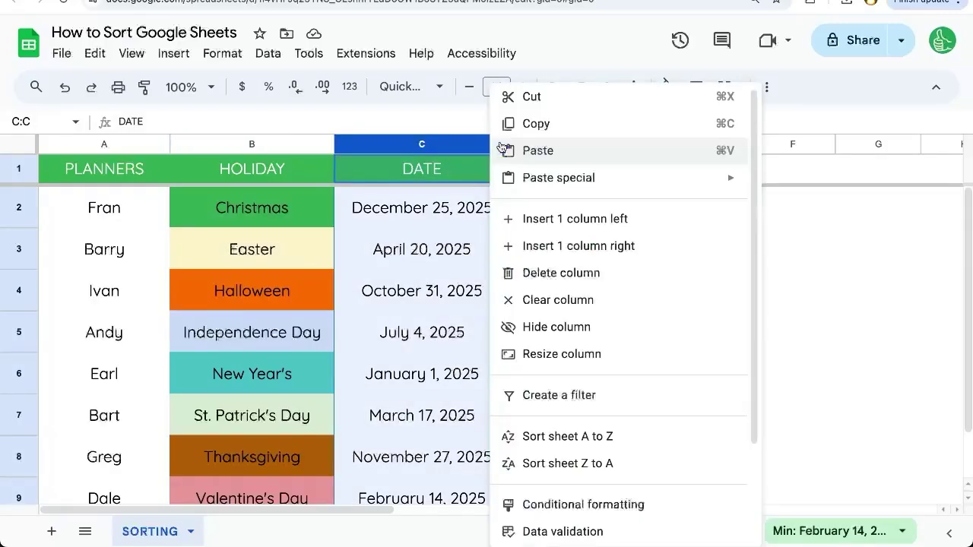
click(404, 200)
right_click(649, 145)
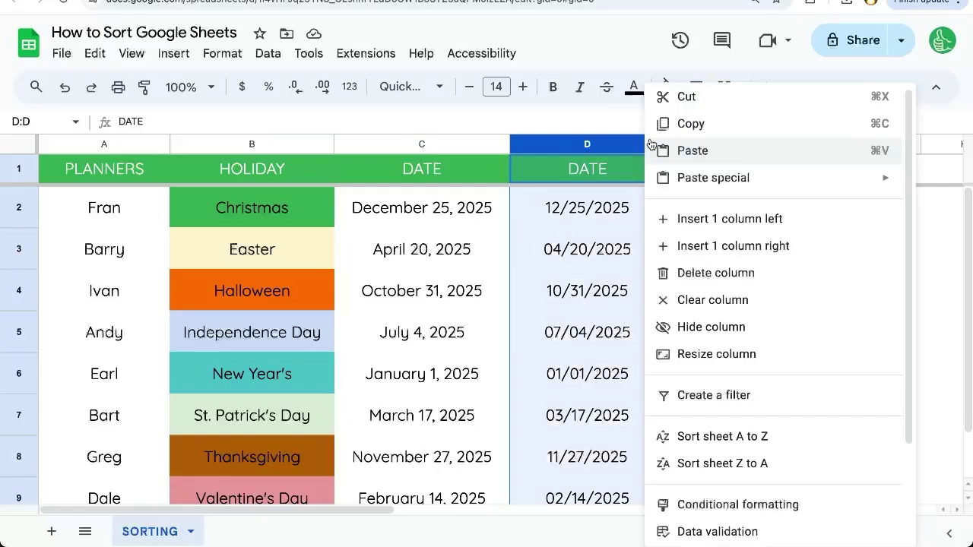
click(722, 436)
click(576, 206)
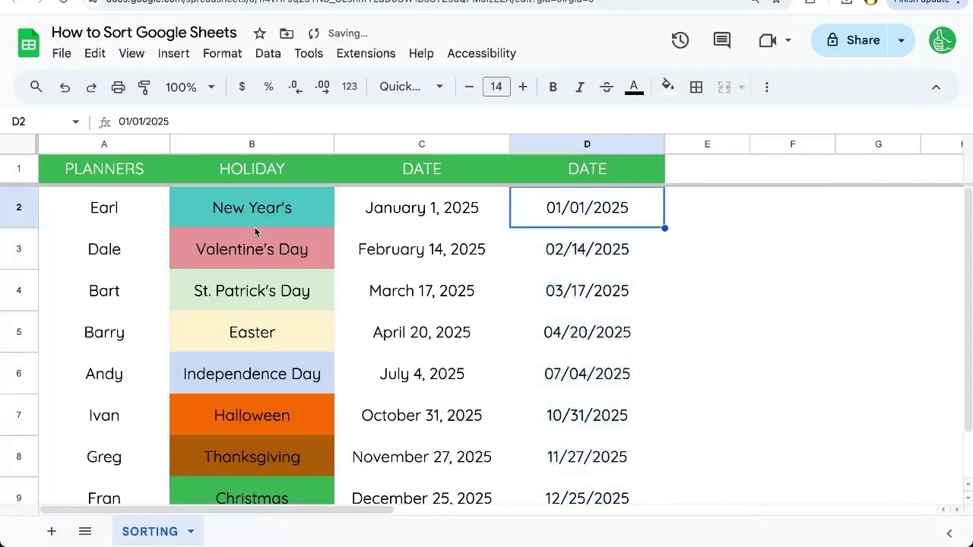
drag(88, 213, 555, 456)
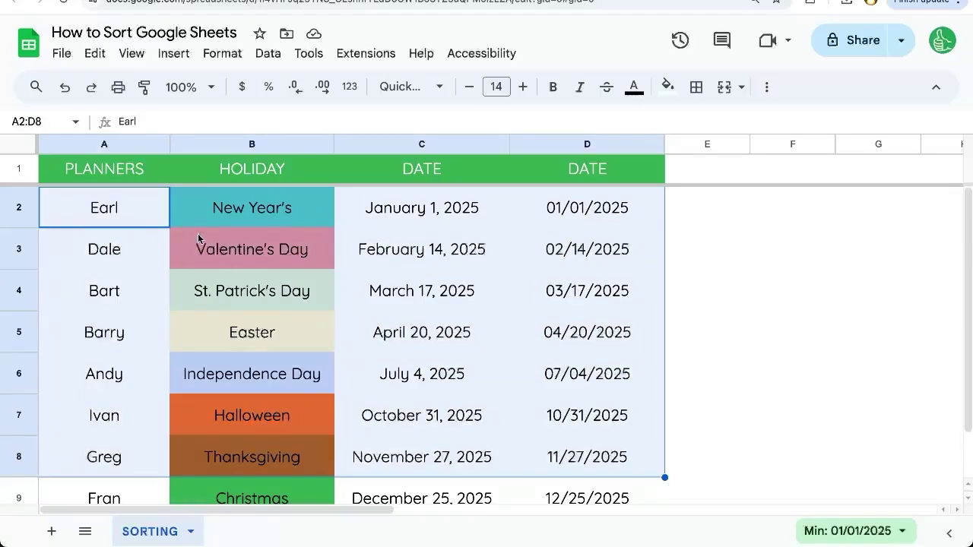
drag(95, 213, 89, 363)
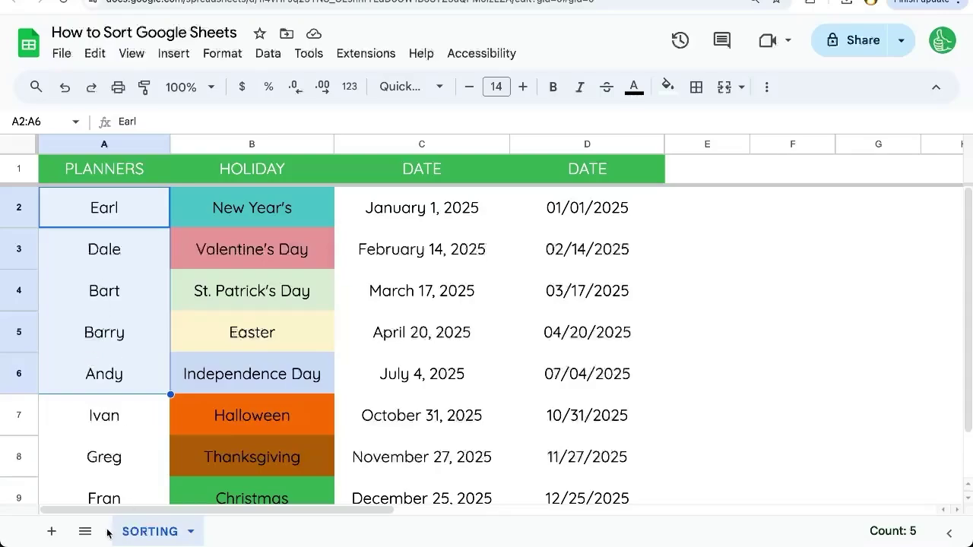
Add a new sheet and name it SORT BY NAME.
click(53, 536)
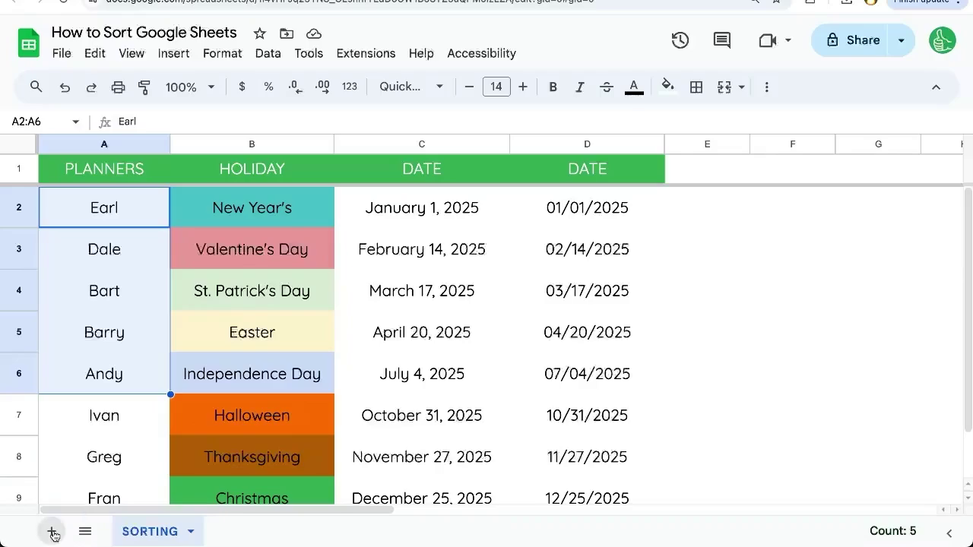
double_click(237, 537)
text(sORT BY NAME)
Enter =SORT(SORTING!A2:D9,1,TRUE) in cell A1 of the SORT BY NAME sheet, taking the range from the SORTING sheet.
click(92, 167)
text(=)
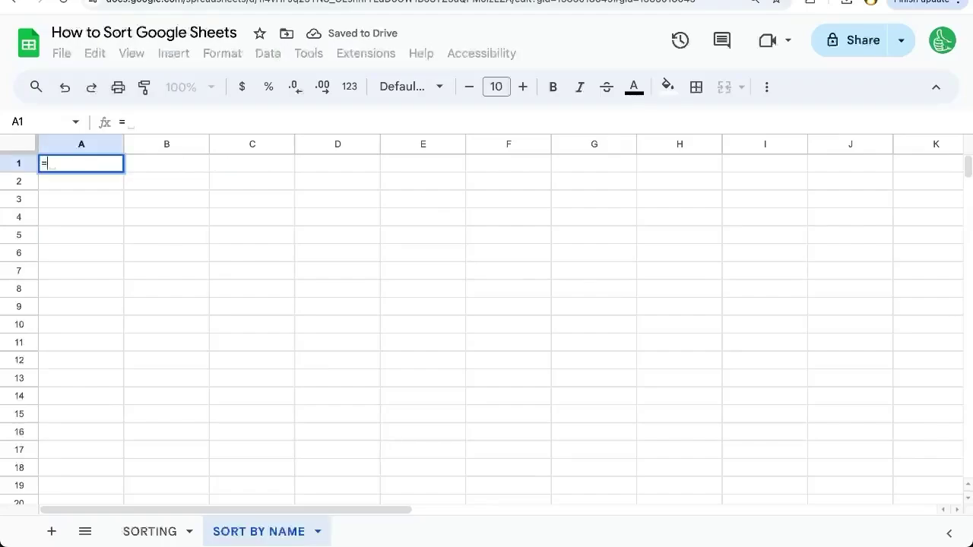
text(SORT()
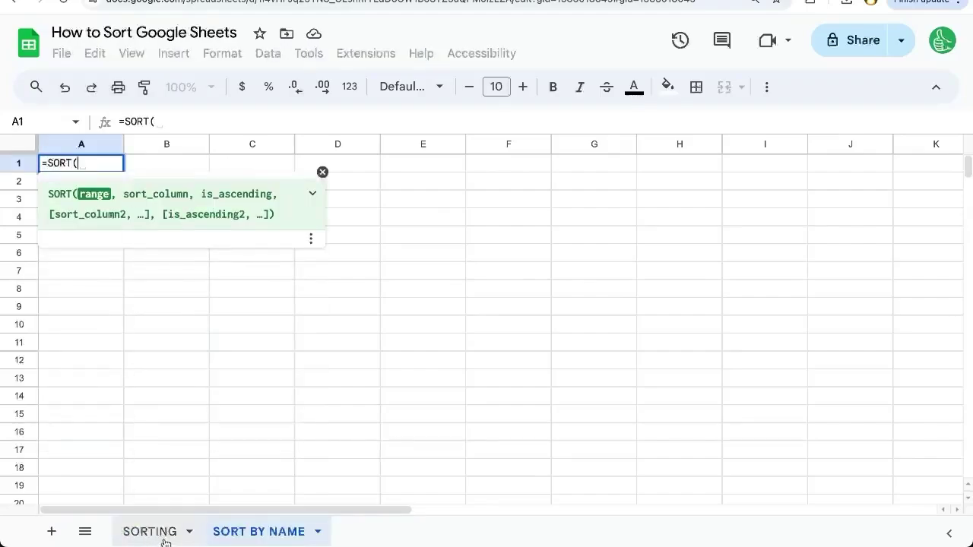
click(168, 536)
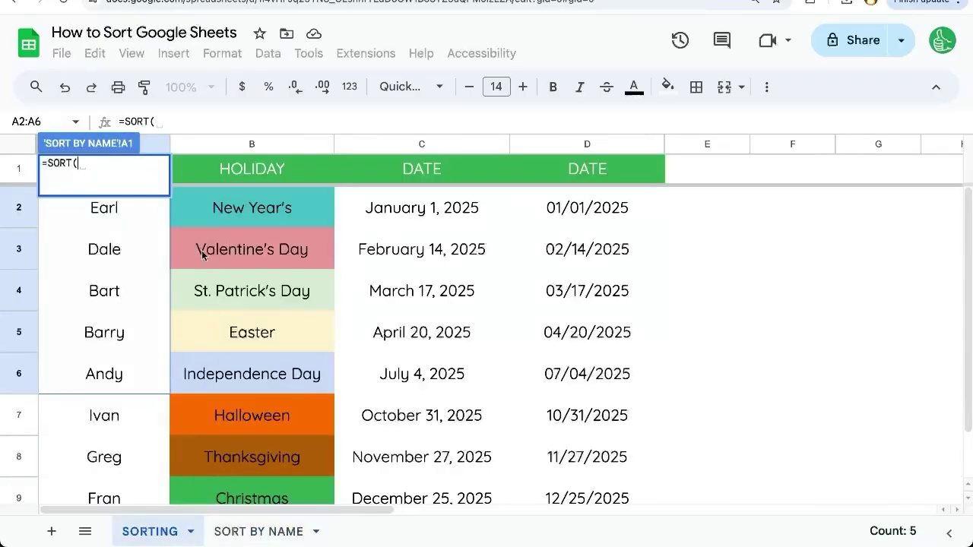
drag(138, 215, 593, 494)
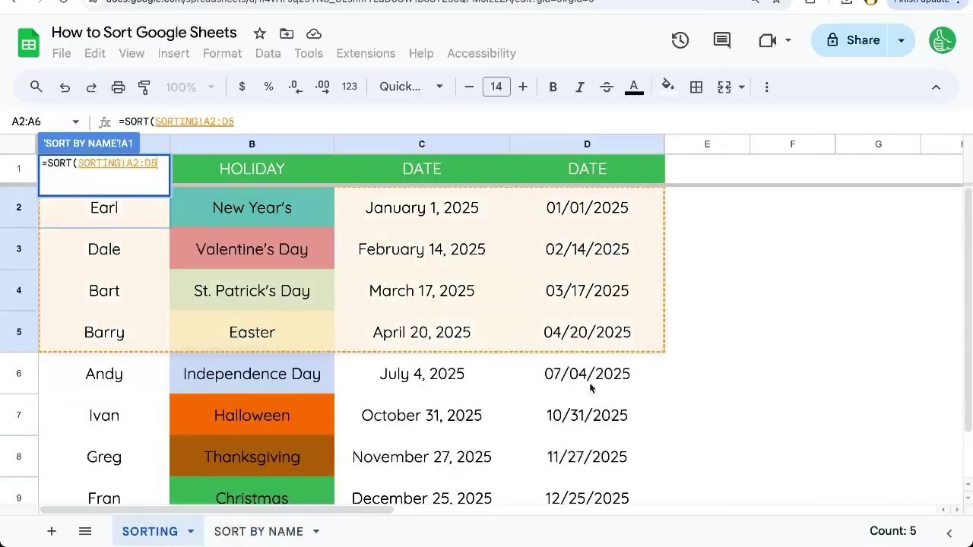
scroll(604, 490, down, 2)
text(,)
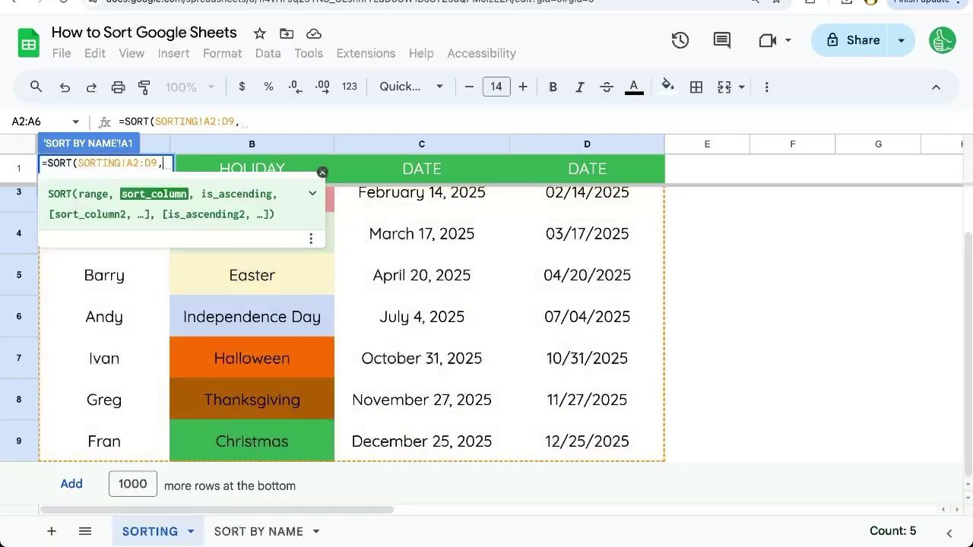
text(1,)
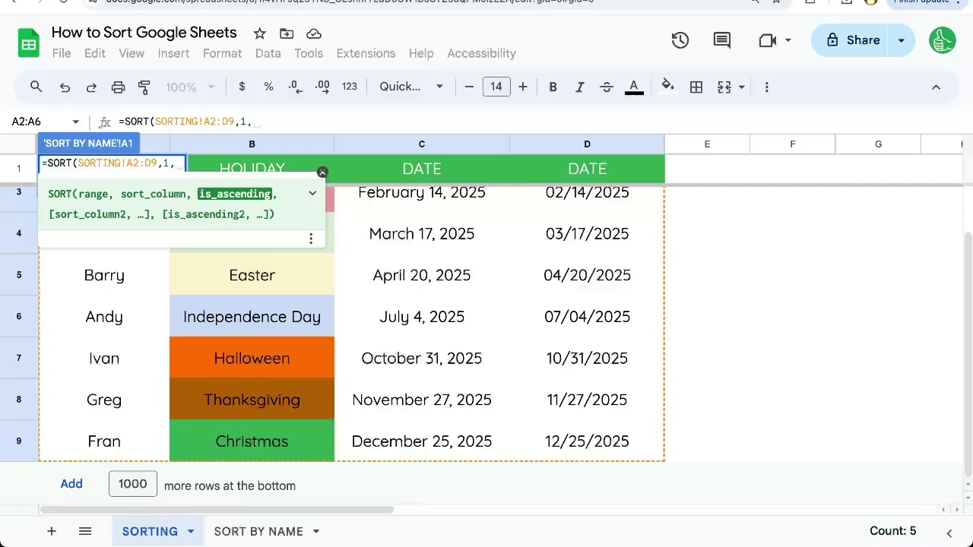
text(TRUE)
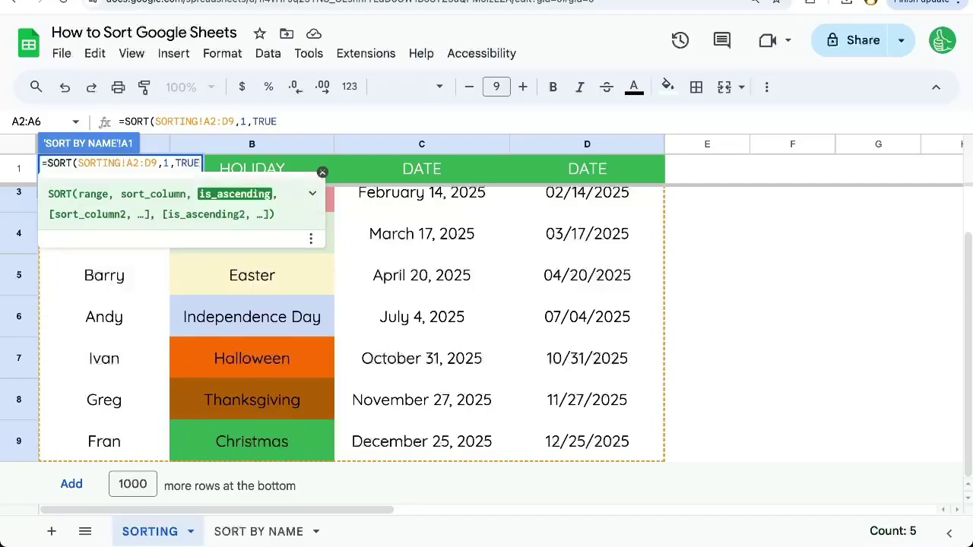
key(Return)
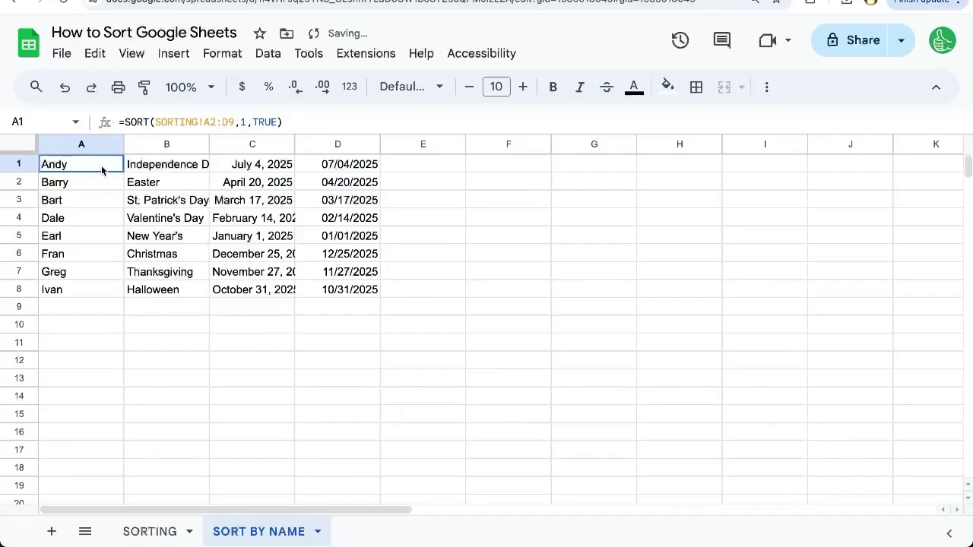
Compare the formula's sorted rows on the SORT BY NAME sheet with the original rows on the SORTING sheet.
drag(102, 172, 308, 282)
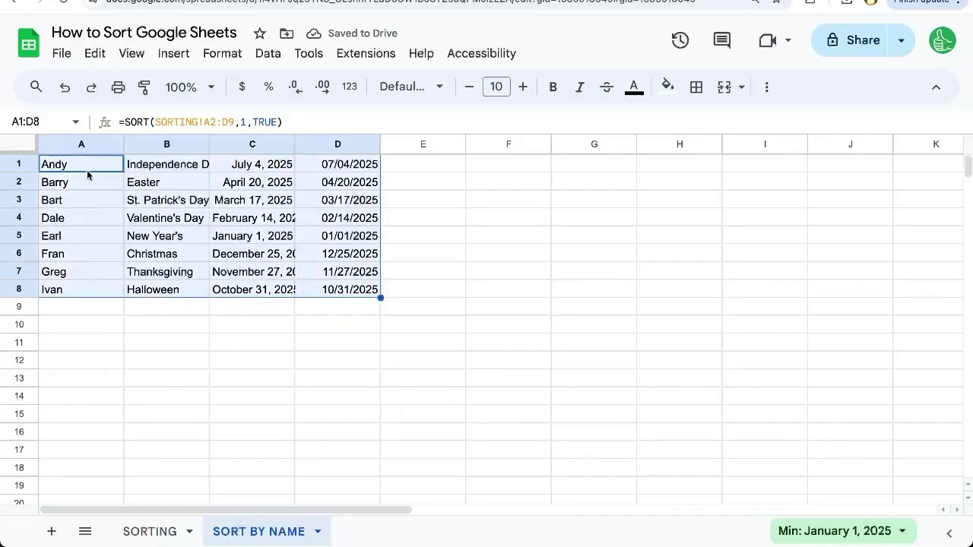
drag(83, 162, 75, 287)
click(150, 531)
click(177, 204)
scroll(172, 208, up, 1)
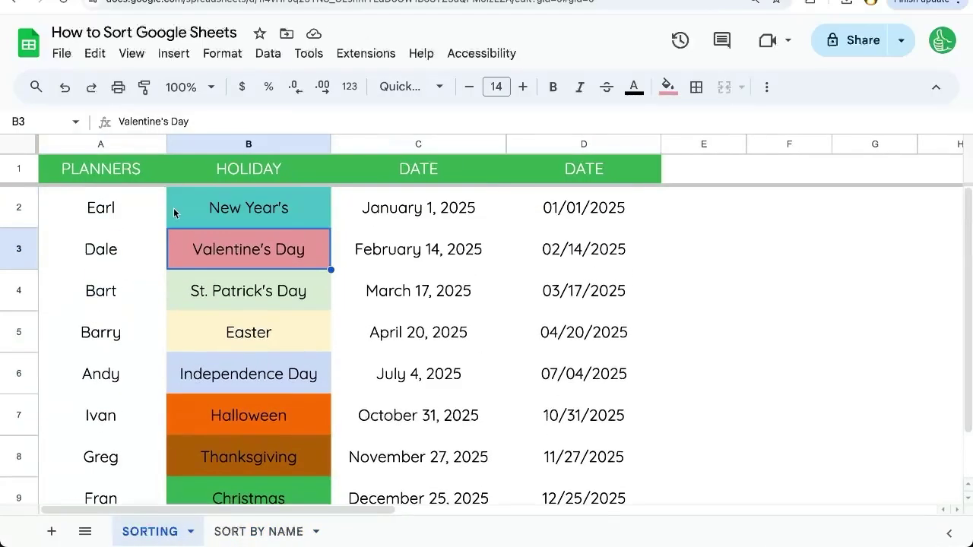
click(259, 531)
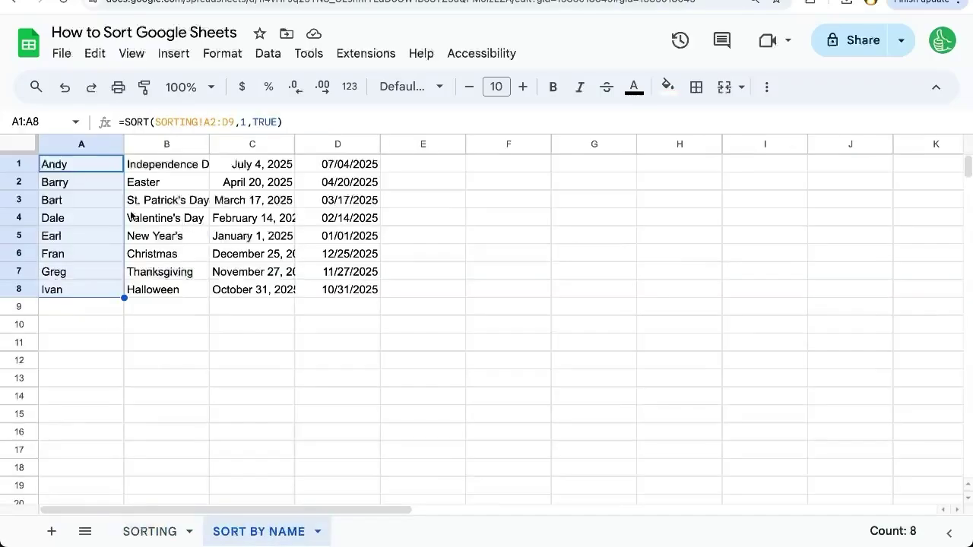
click(110, 171)
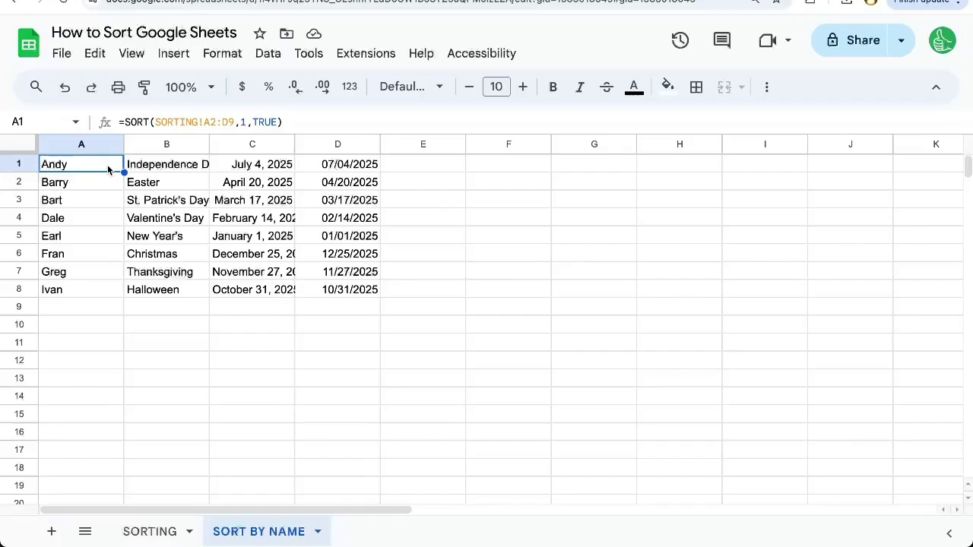
click(152, 530)
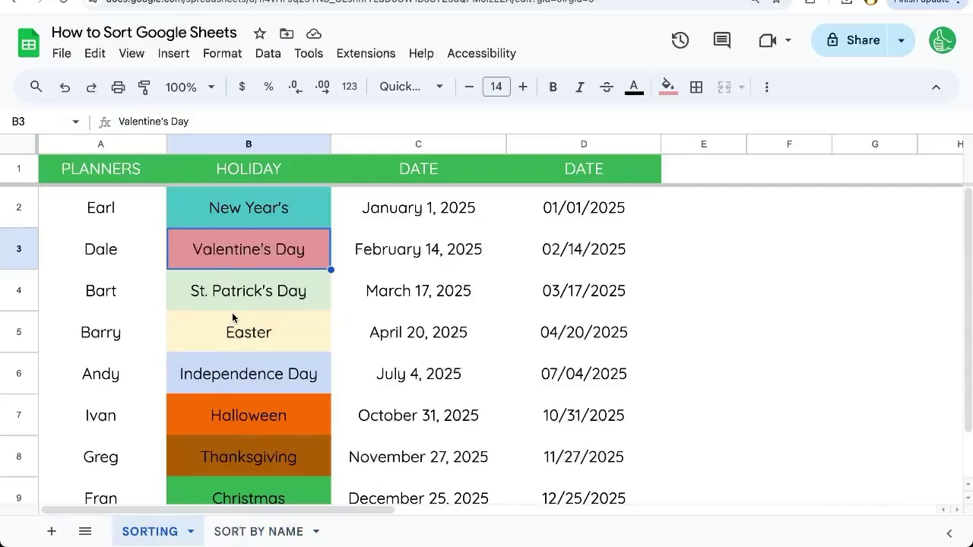
Extend the A1 formula on the SORT BY NAME sheet to =SORT(SORTING!A2:D9,1,TRUE,4,FALSE), and review the names and dates.
click(286, 532)
double_click(97, 164)
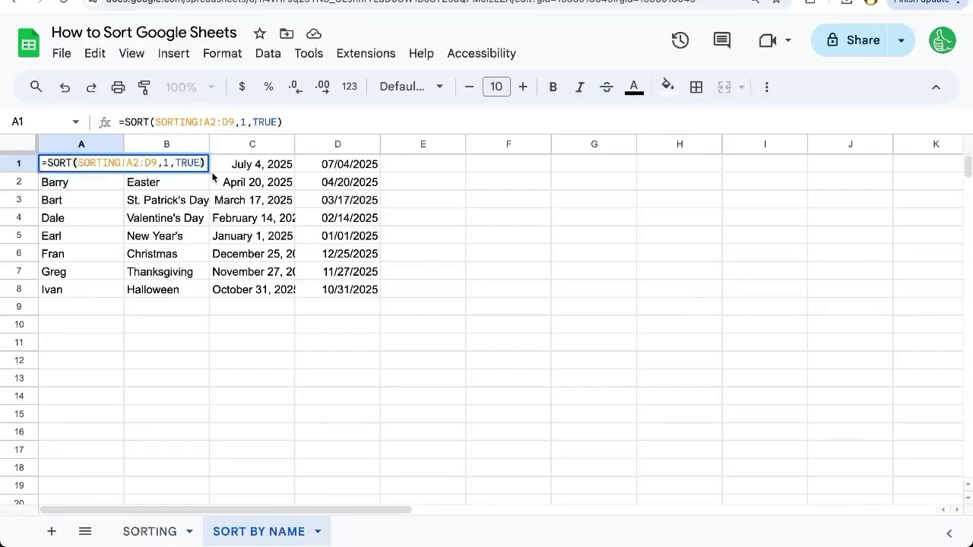
text(,)
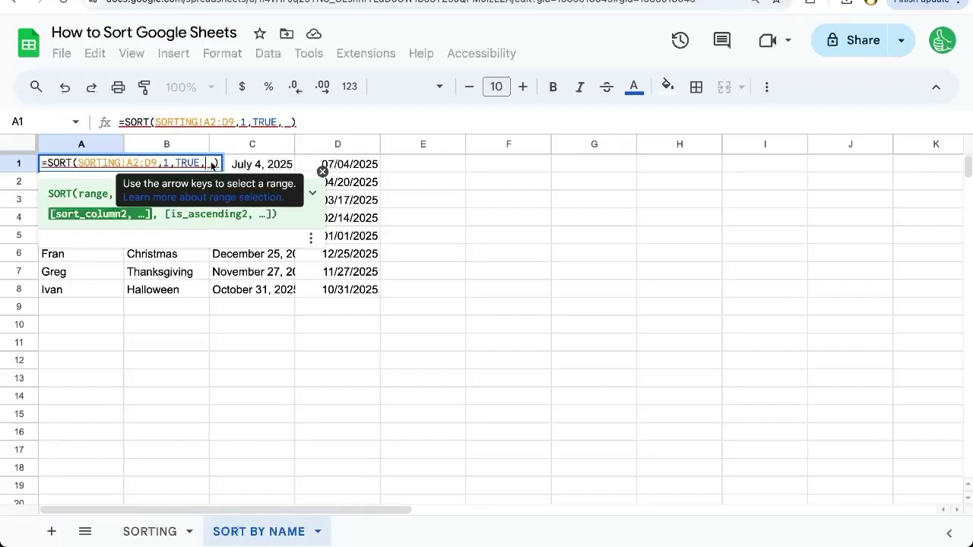
text(4)
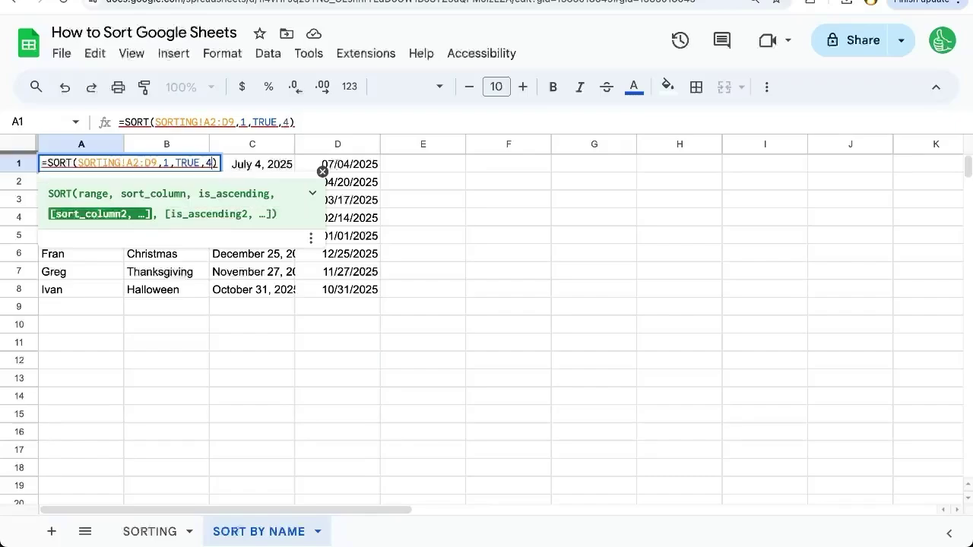
text(,FALSE)
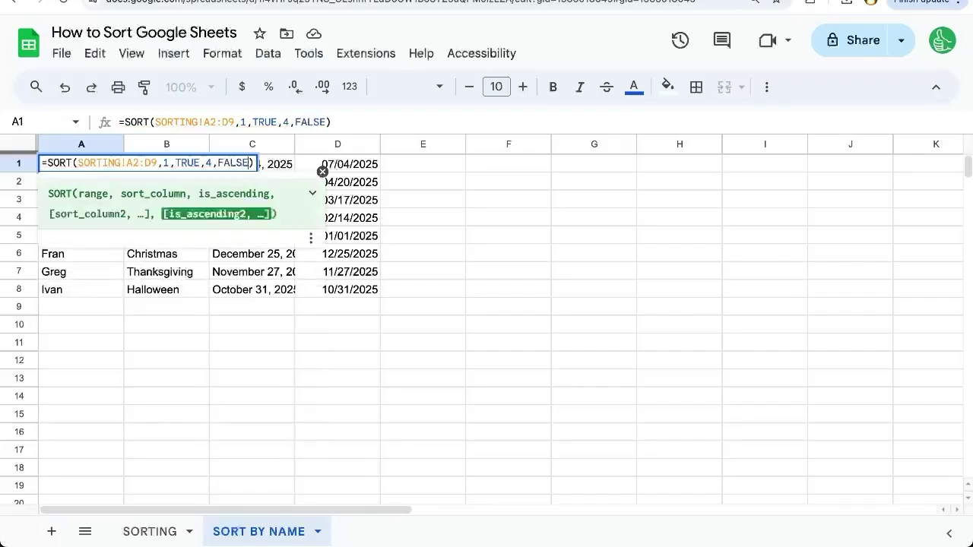
key(Return)
drag(103, 170, 251, 293)
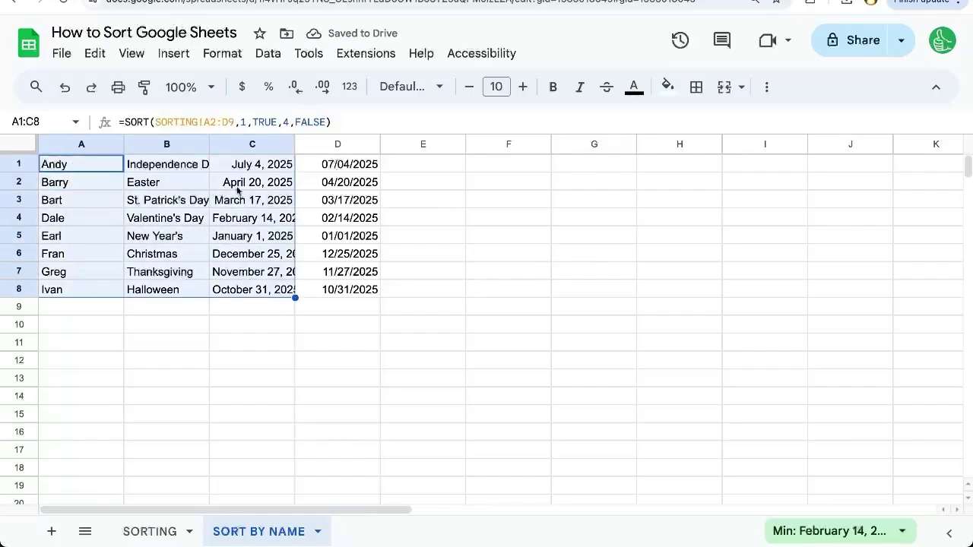
drag(366, 162, 365, 296)
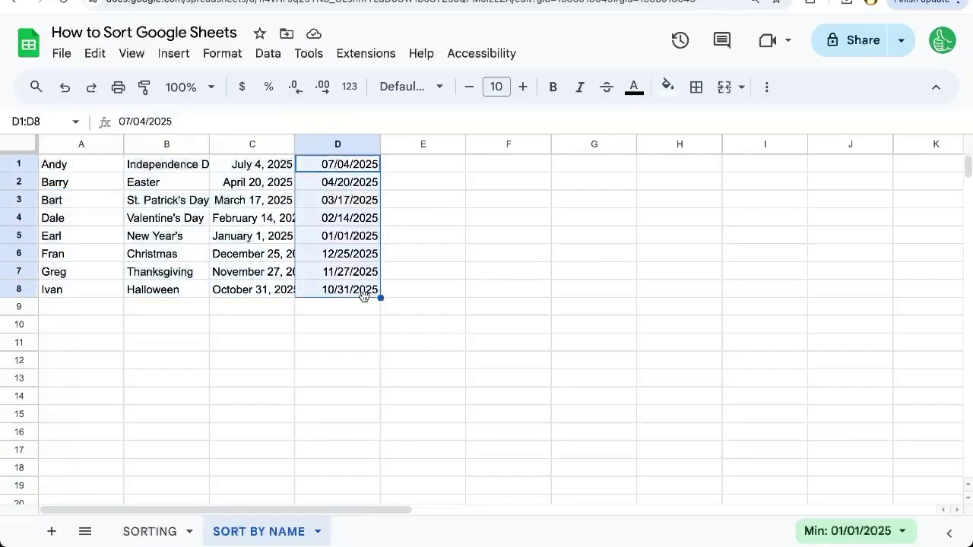